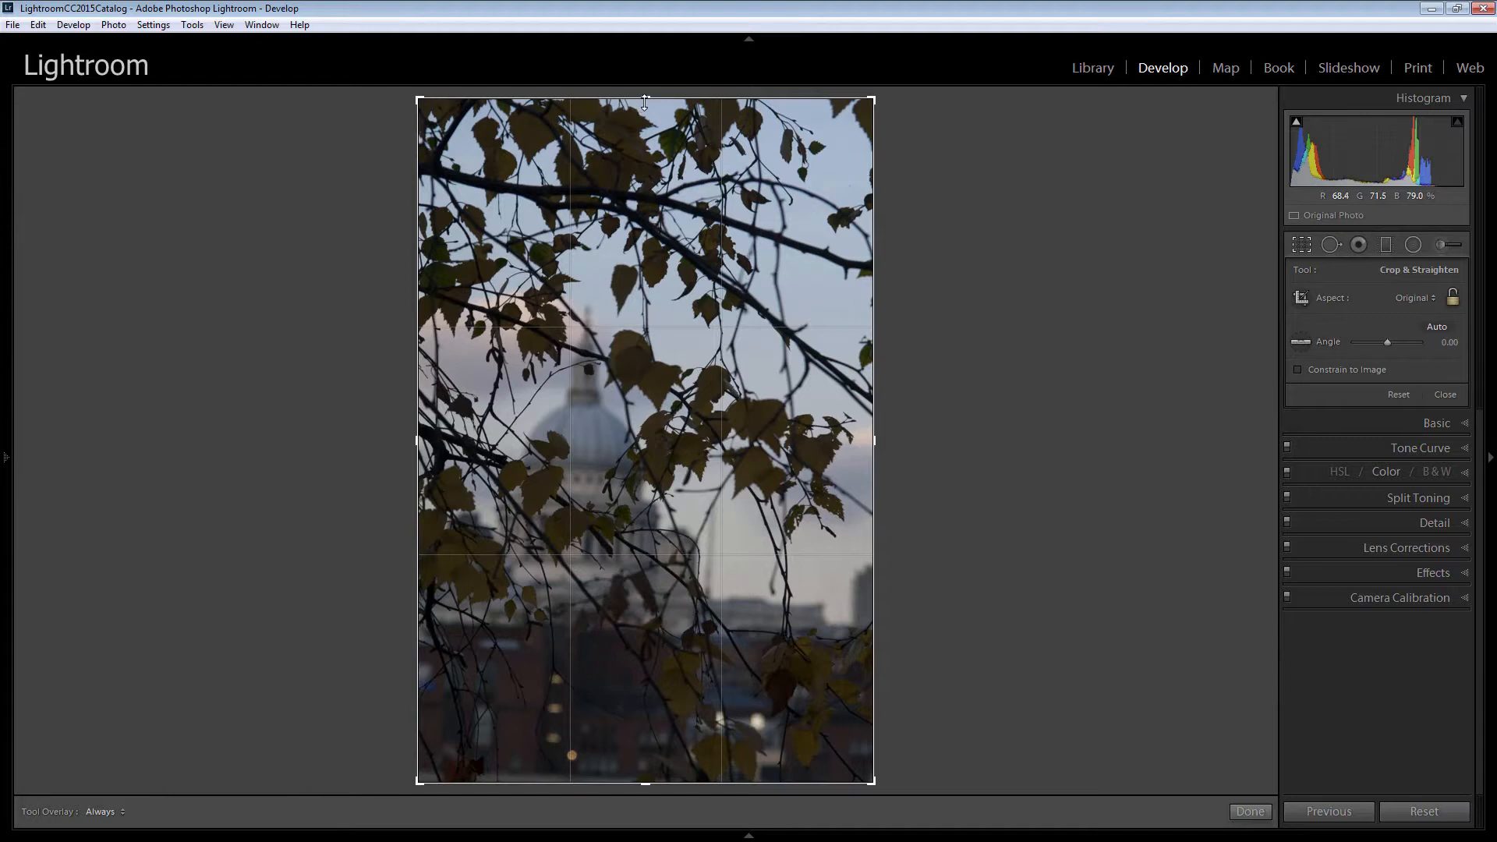
Crop off the top and bottom of the photo, rotate the crop to an angle of -0.68, and apply it.
drag(642, 102, 636, 160)
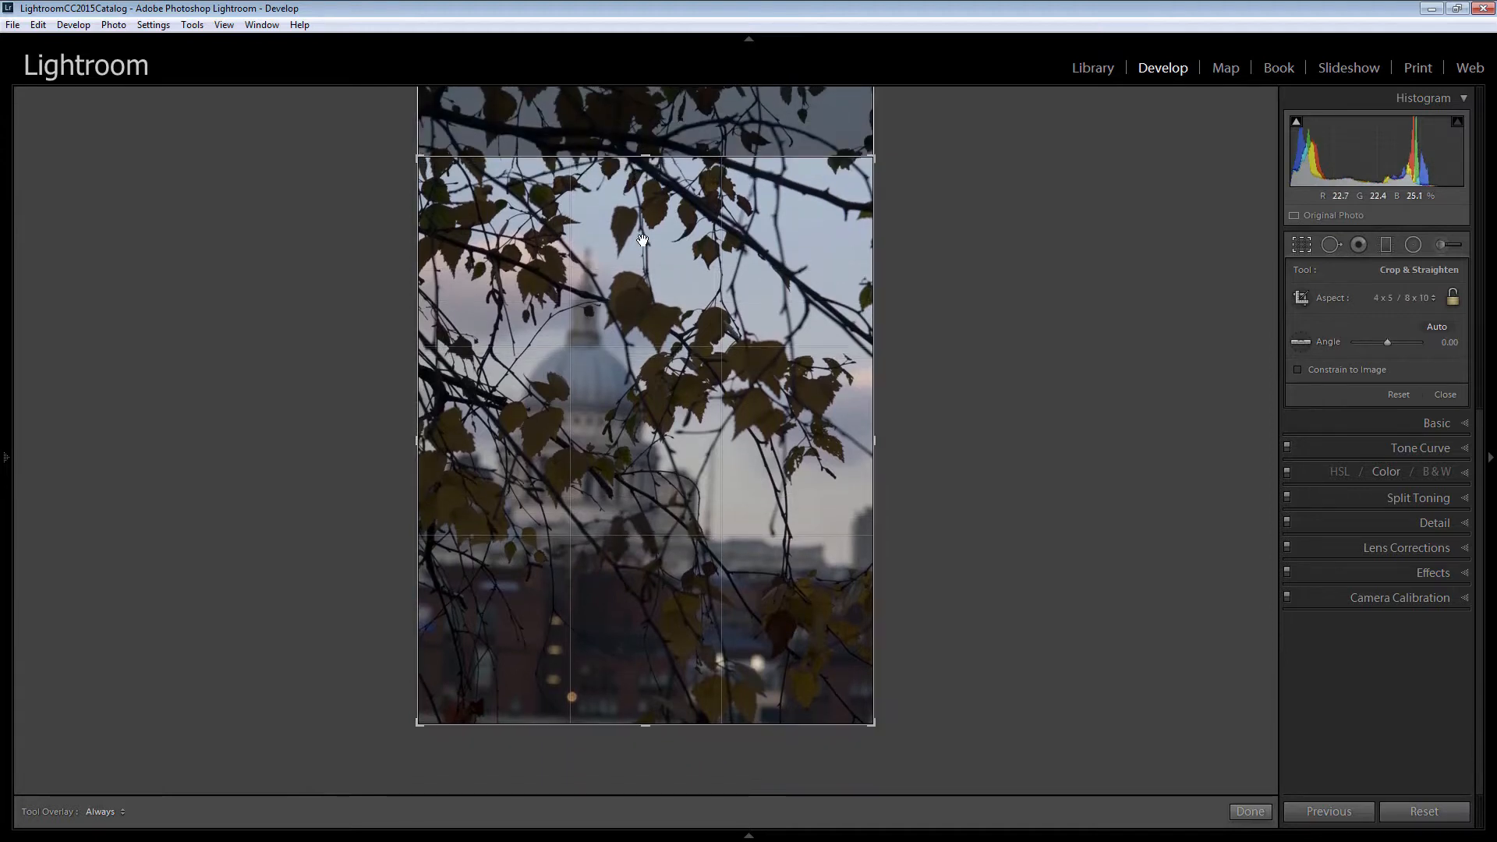
drag(648, 725, 648, 690)
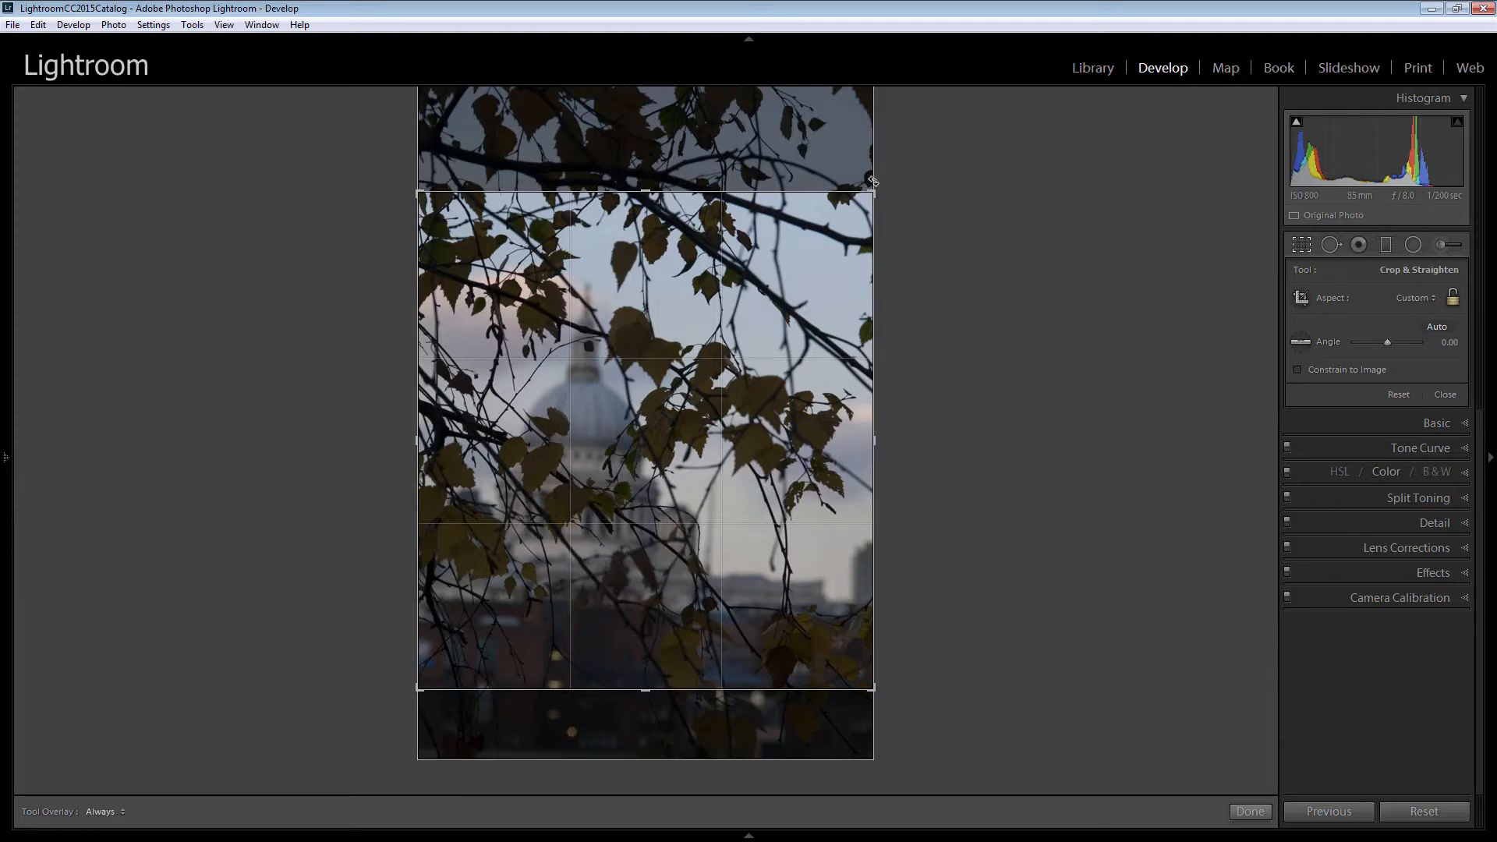
drag(876, 181, 884, 177)
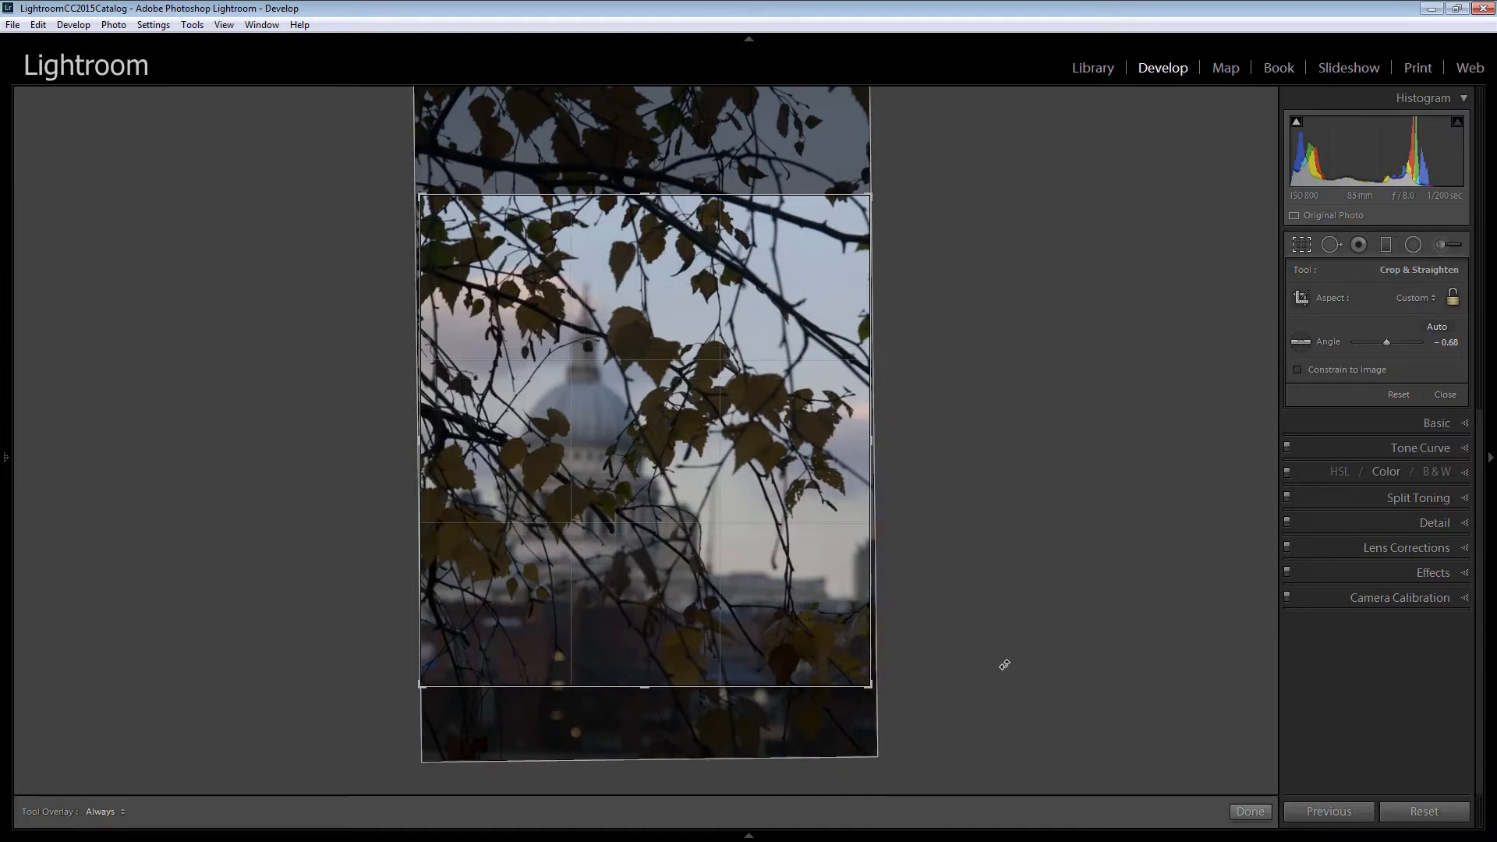
click(1248, 814)
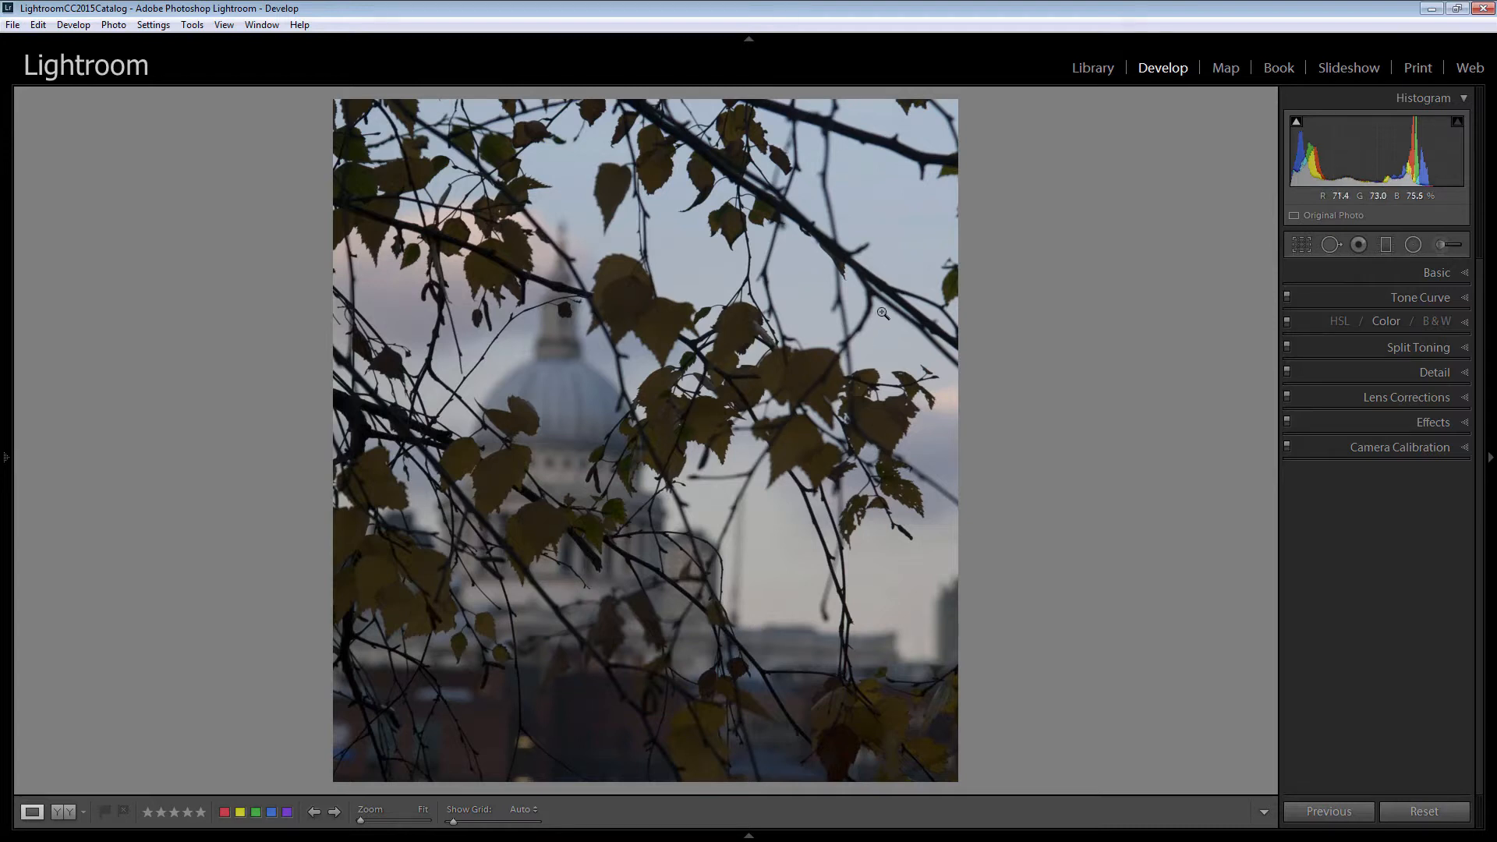
Open the Basic settings and set Exposure to +0.95, Contrast to +31 and Highlights to -71.
click(1455, 273)
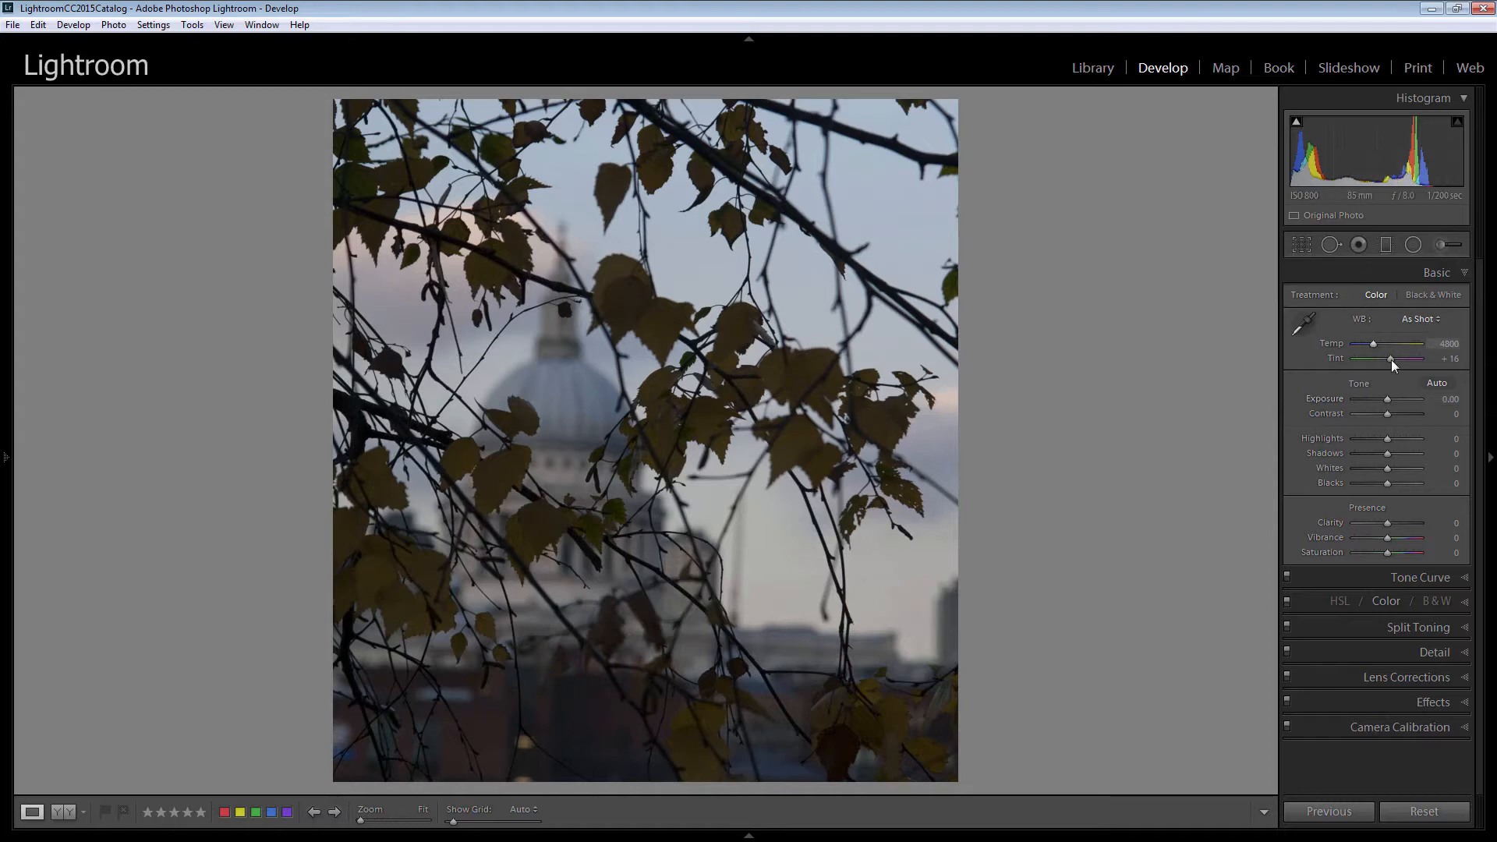
drag(1388, 399, 1392, 399)
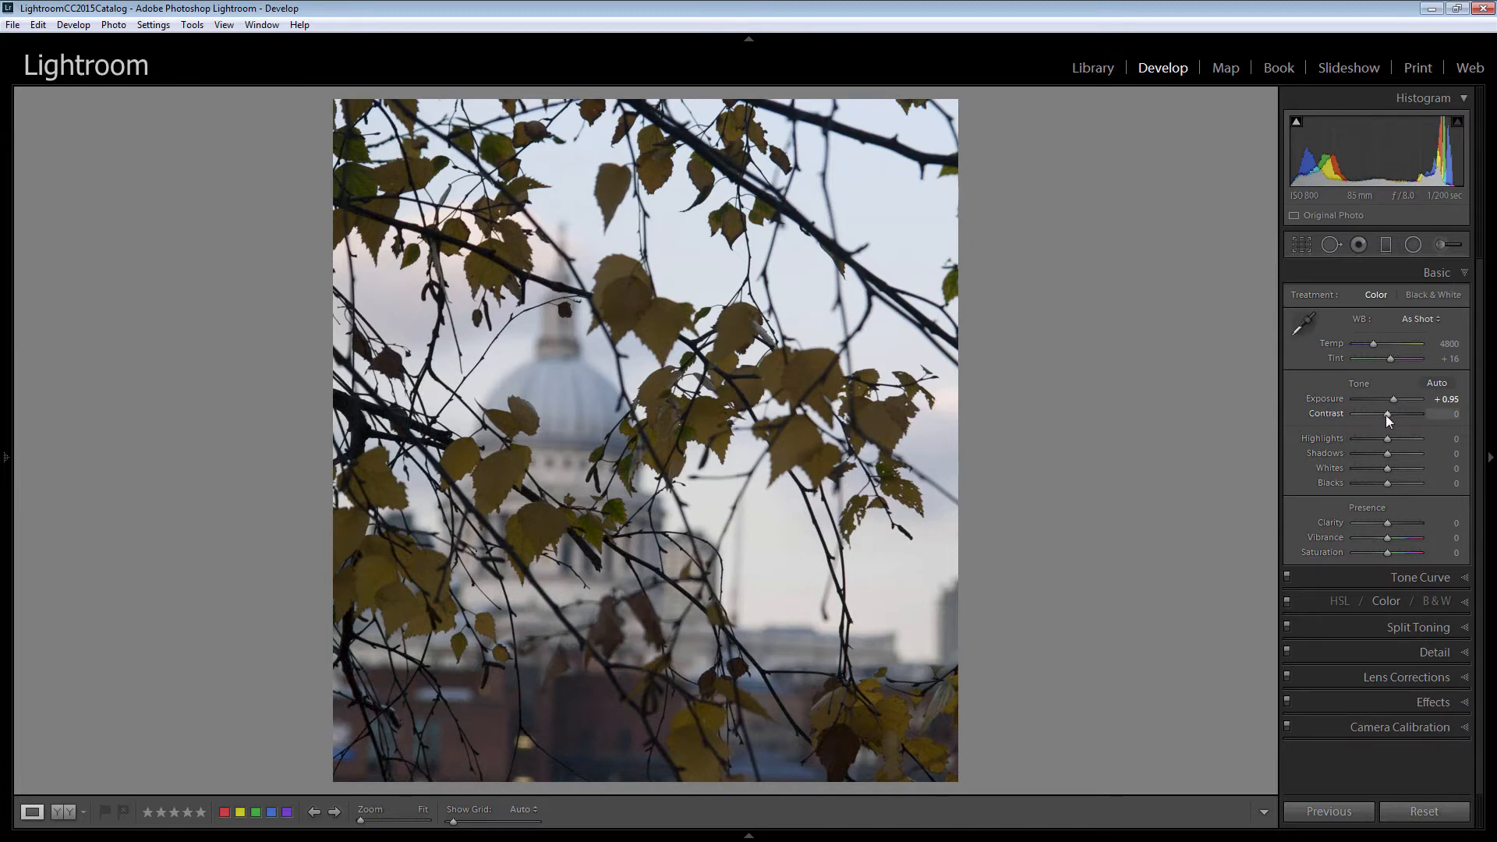
drag(1386, 415, 1363, 442)
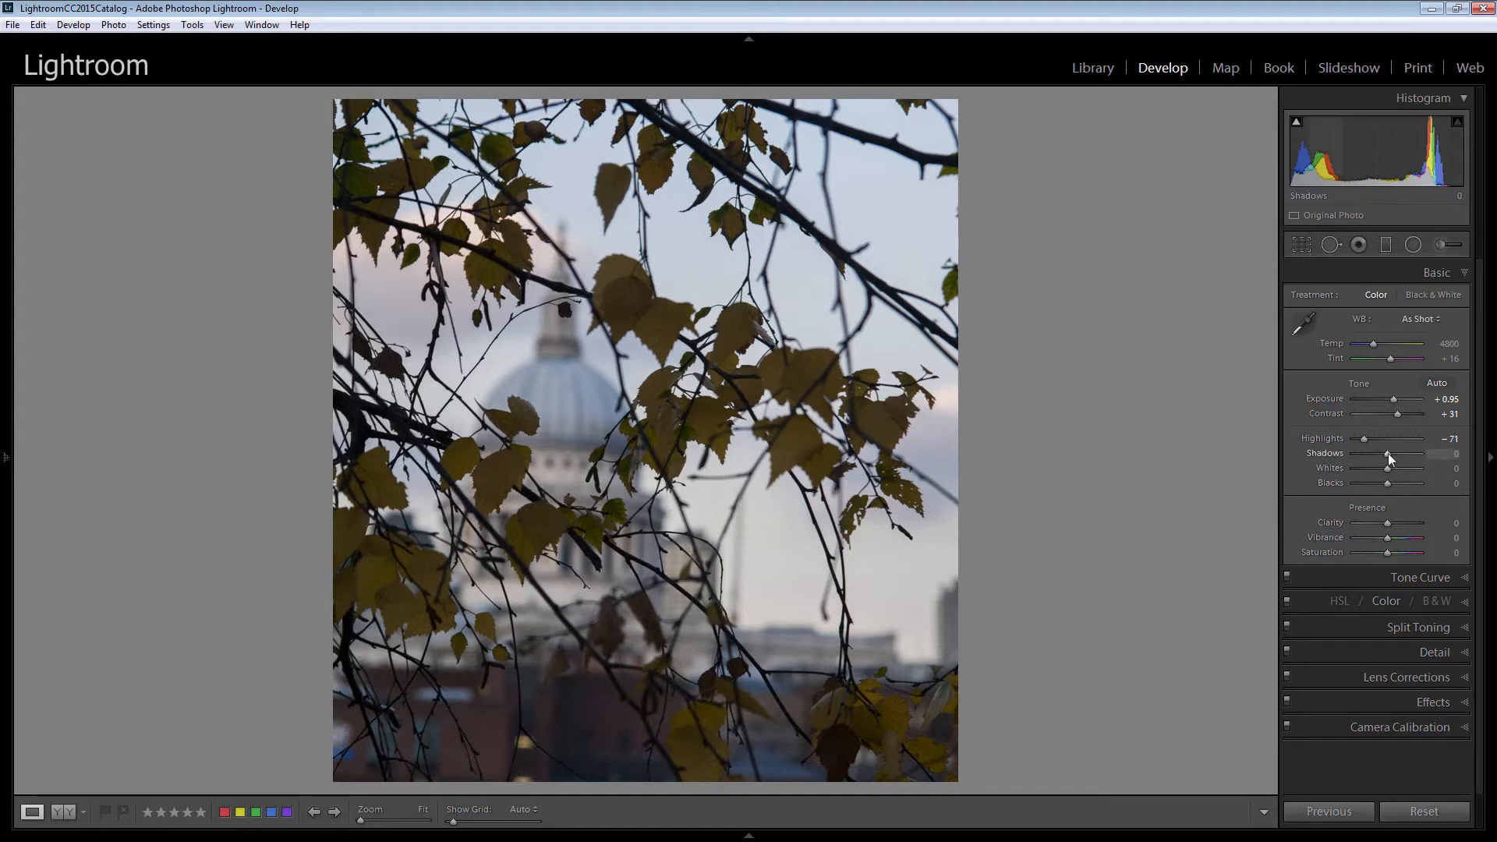
Set Shadows to +60 and auto-set the Whites and Blacks, giving Whites +47 and Blacks -15.
drag(1391, 454, 1409, 457)
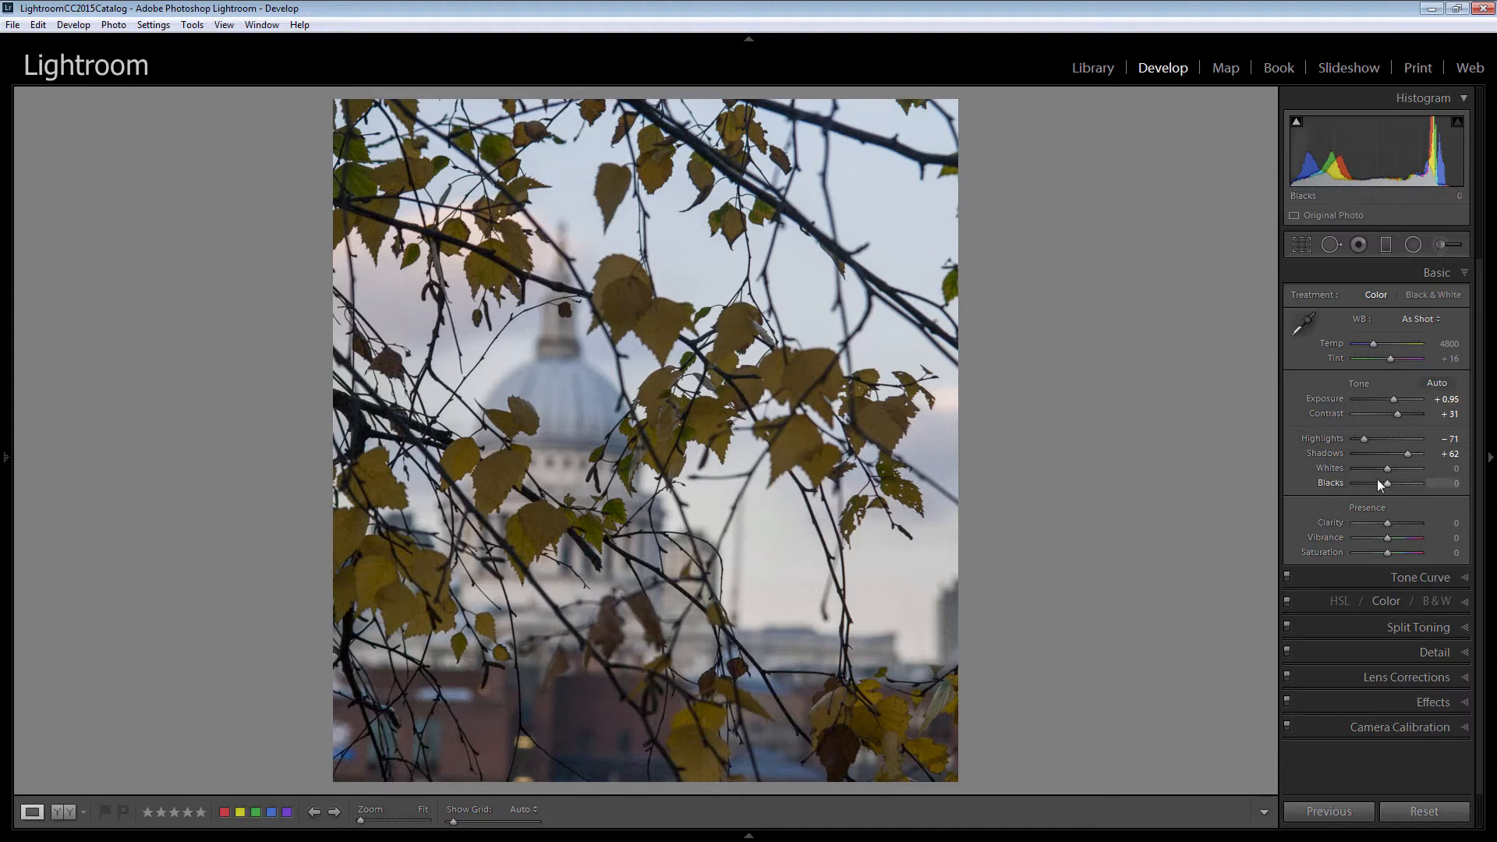
drag(1410, 452, 1407, 452)
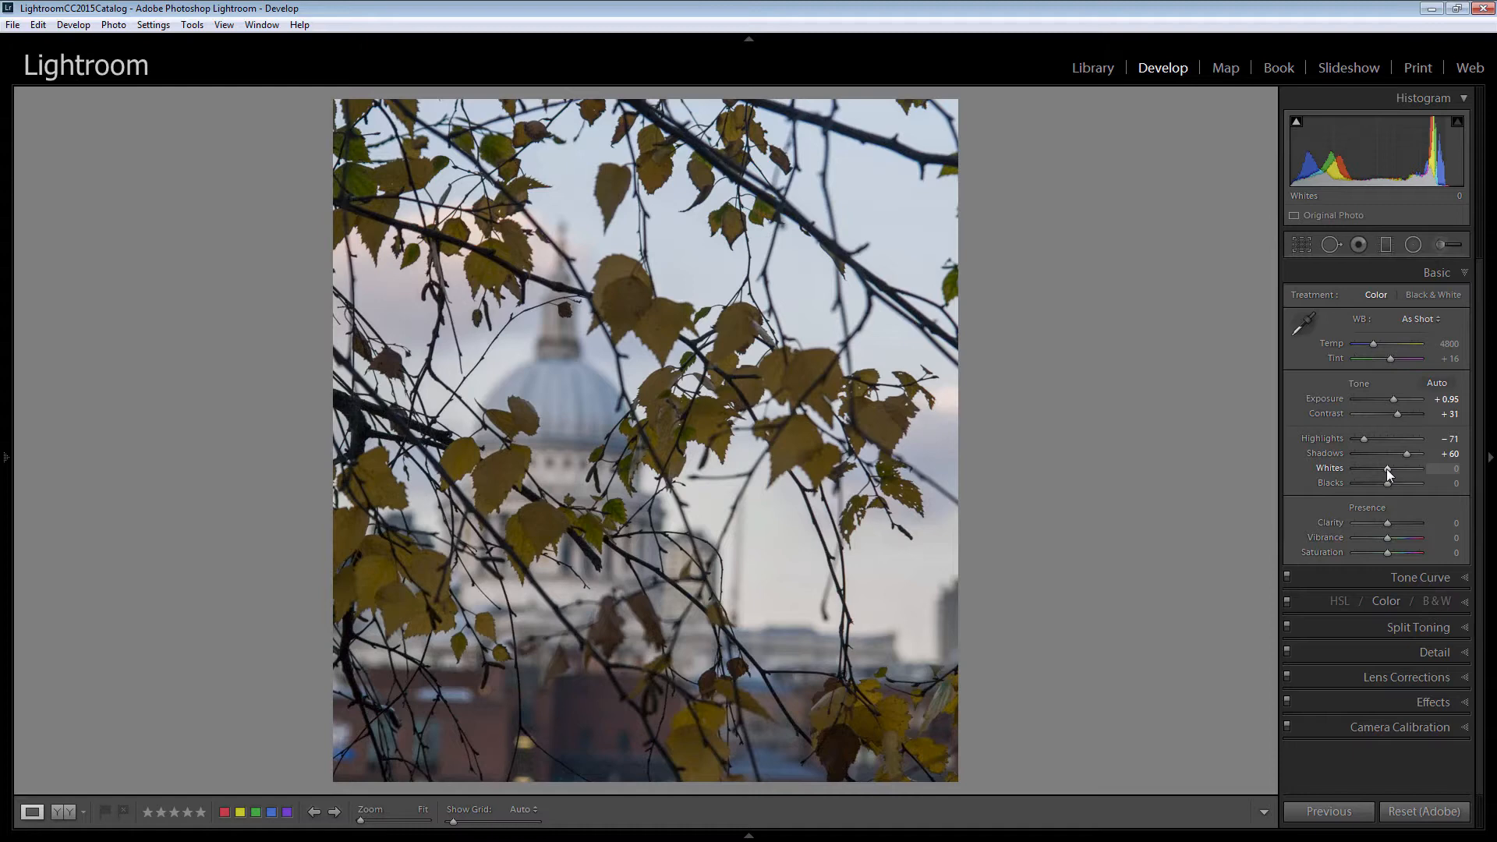
shift+double_click(1387, 470)
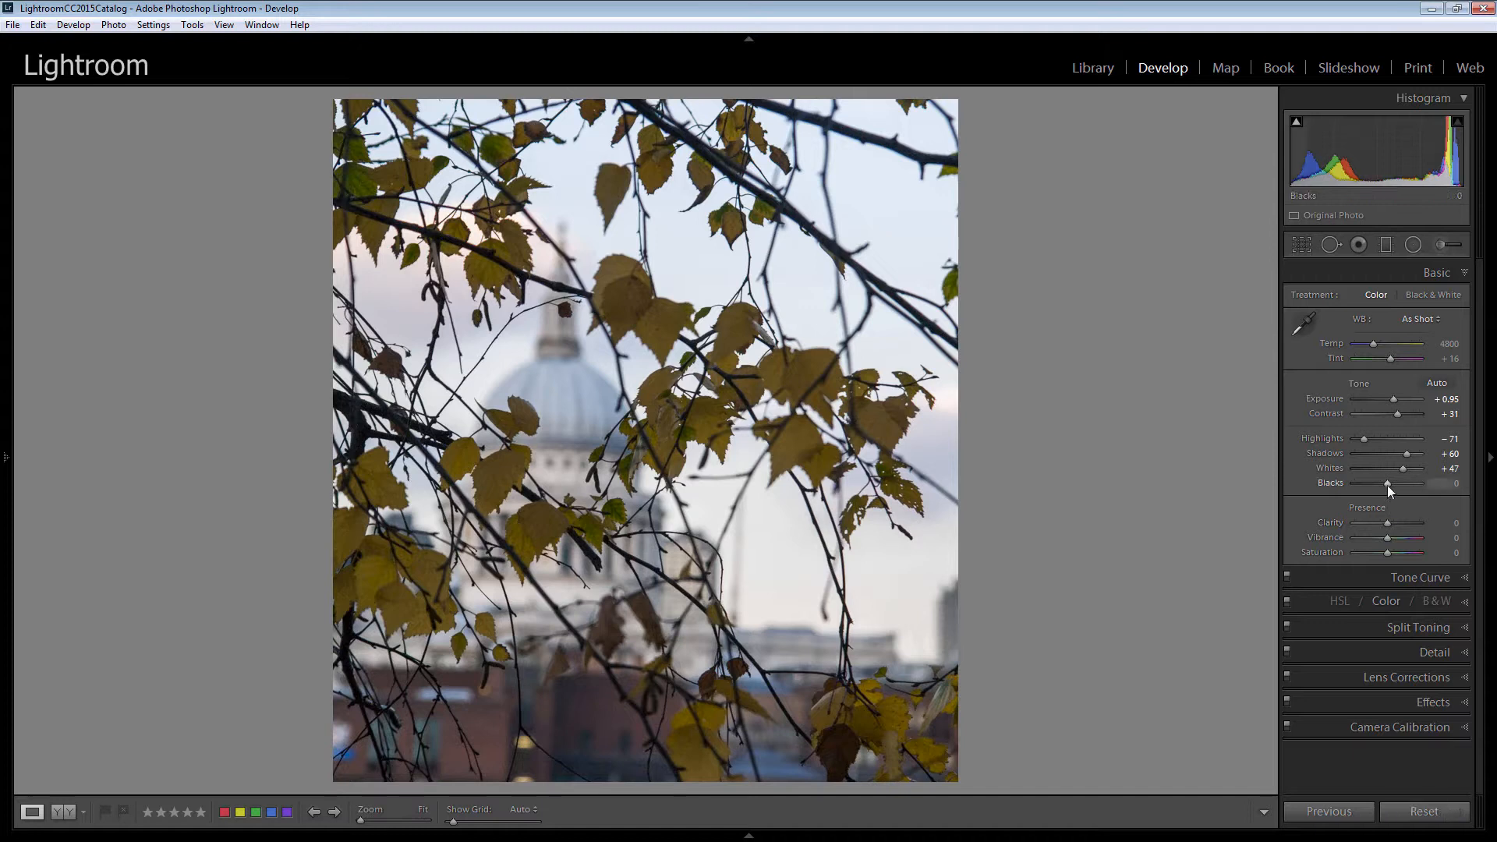
key(shift)
shift+double_click(1387, 484)
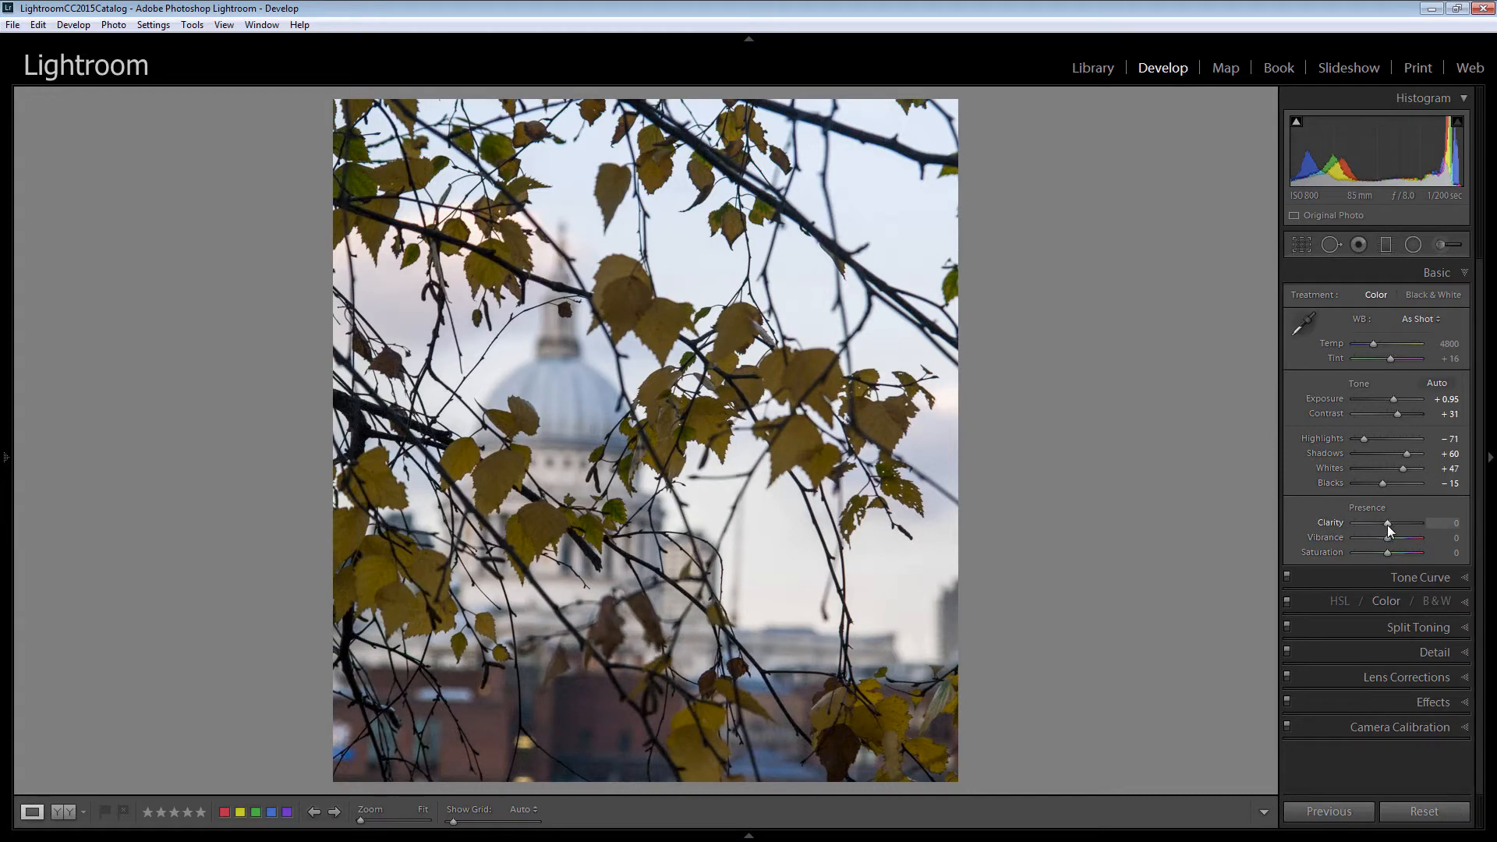
Raise Clarity to +31 and Vibrance to +26.
drag(1387, 525, 1397, 526)
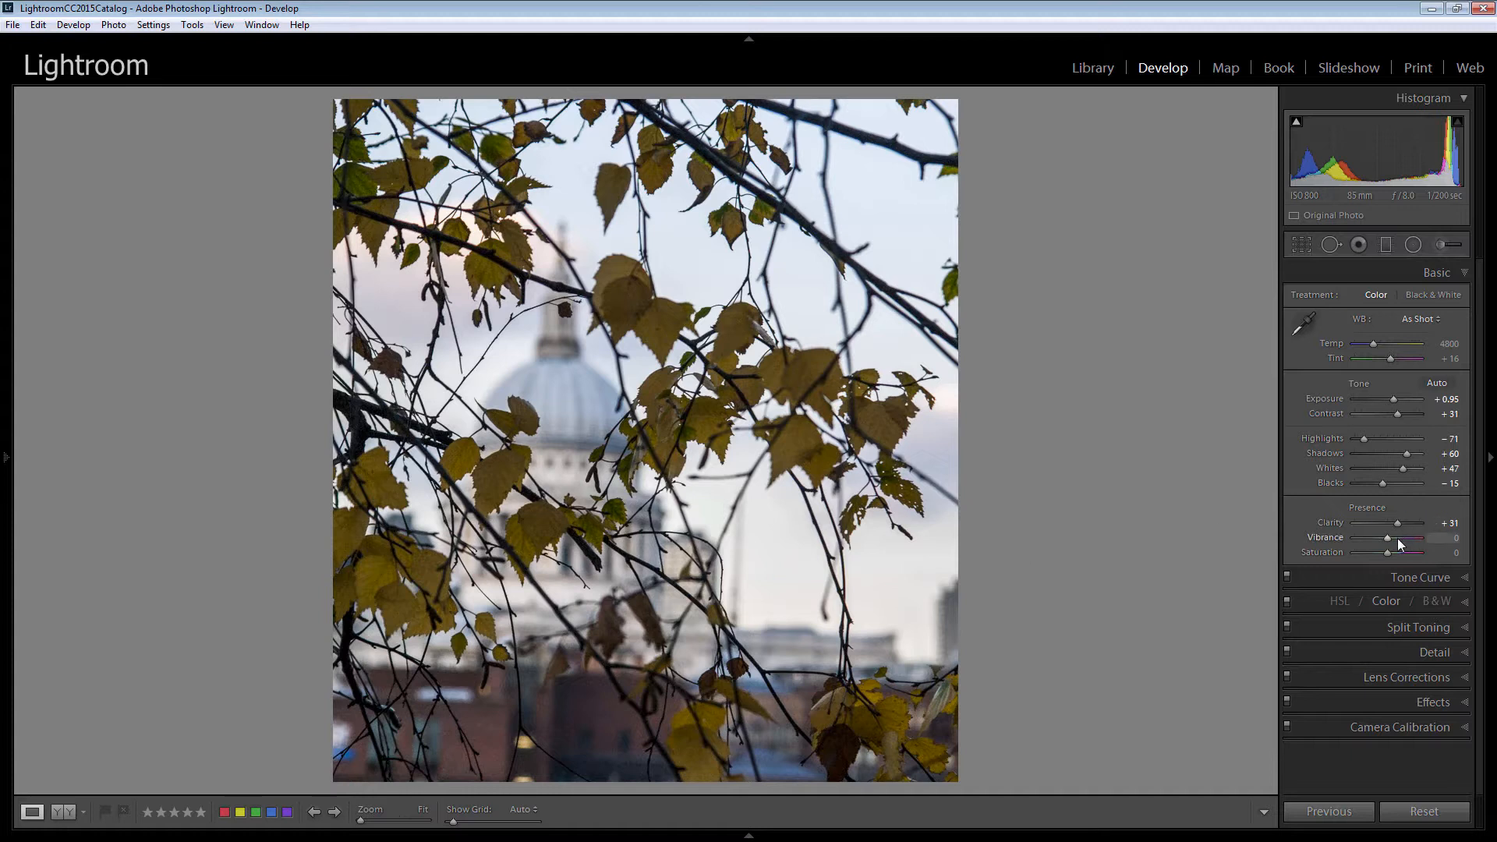
drag(1388, 536, 1396, 539)
In HSL Color, set the Yellow hue to -44, saturation to +38 and luminance to +100.
click(1384, 600)
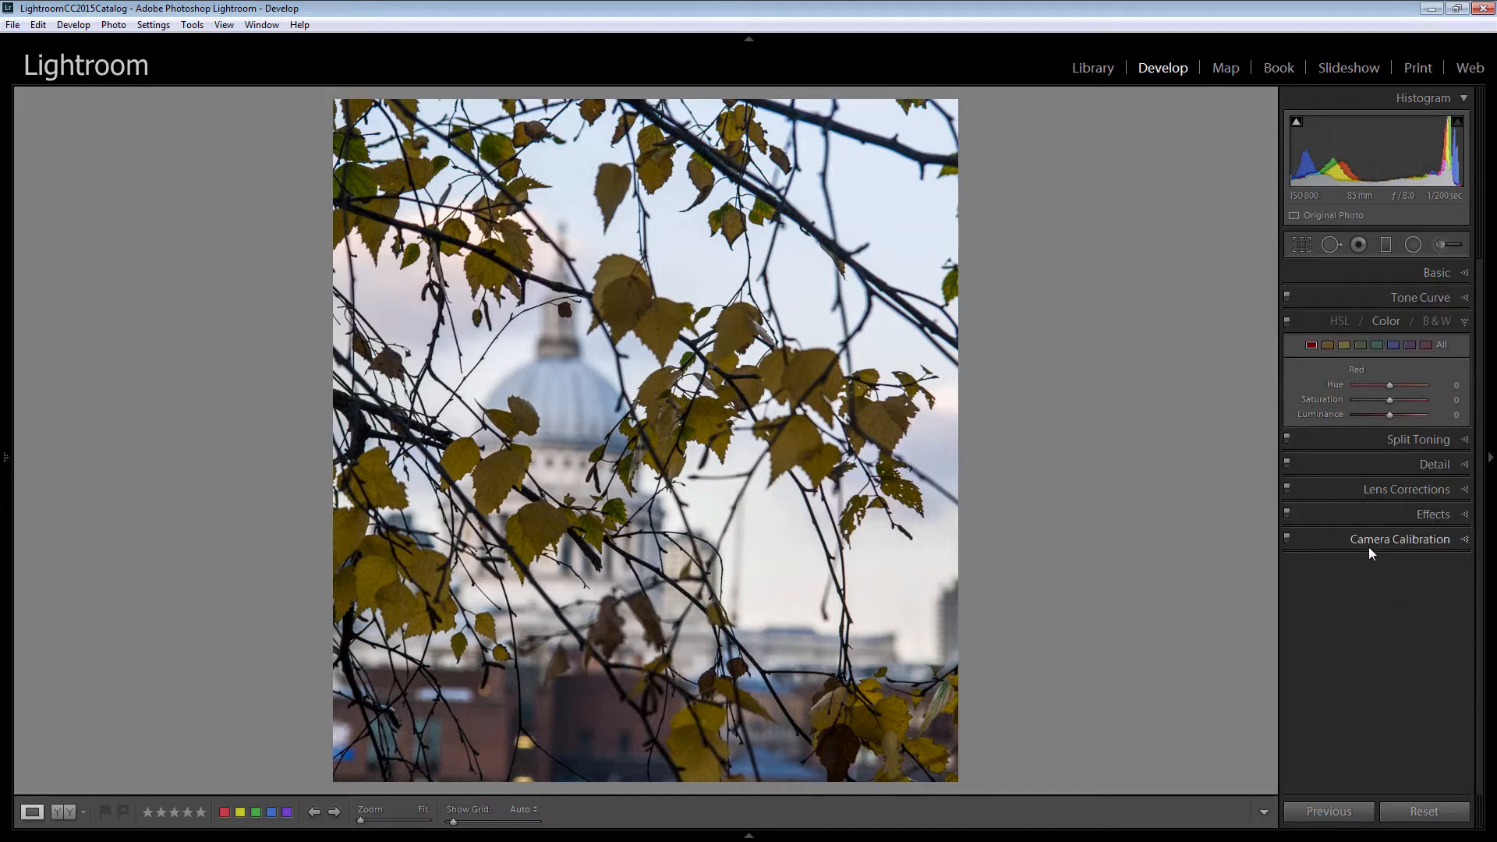
click(1344, 344)
drag(1388, 386, 1374, 386)
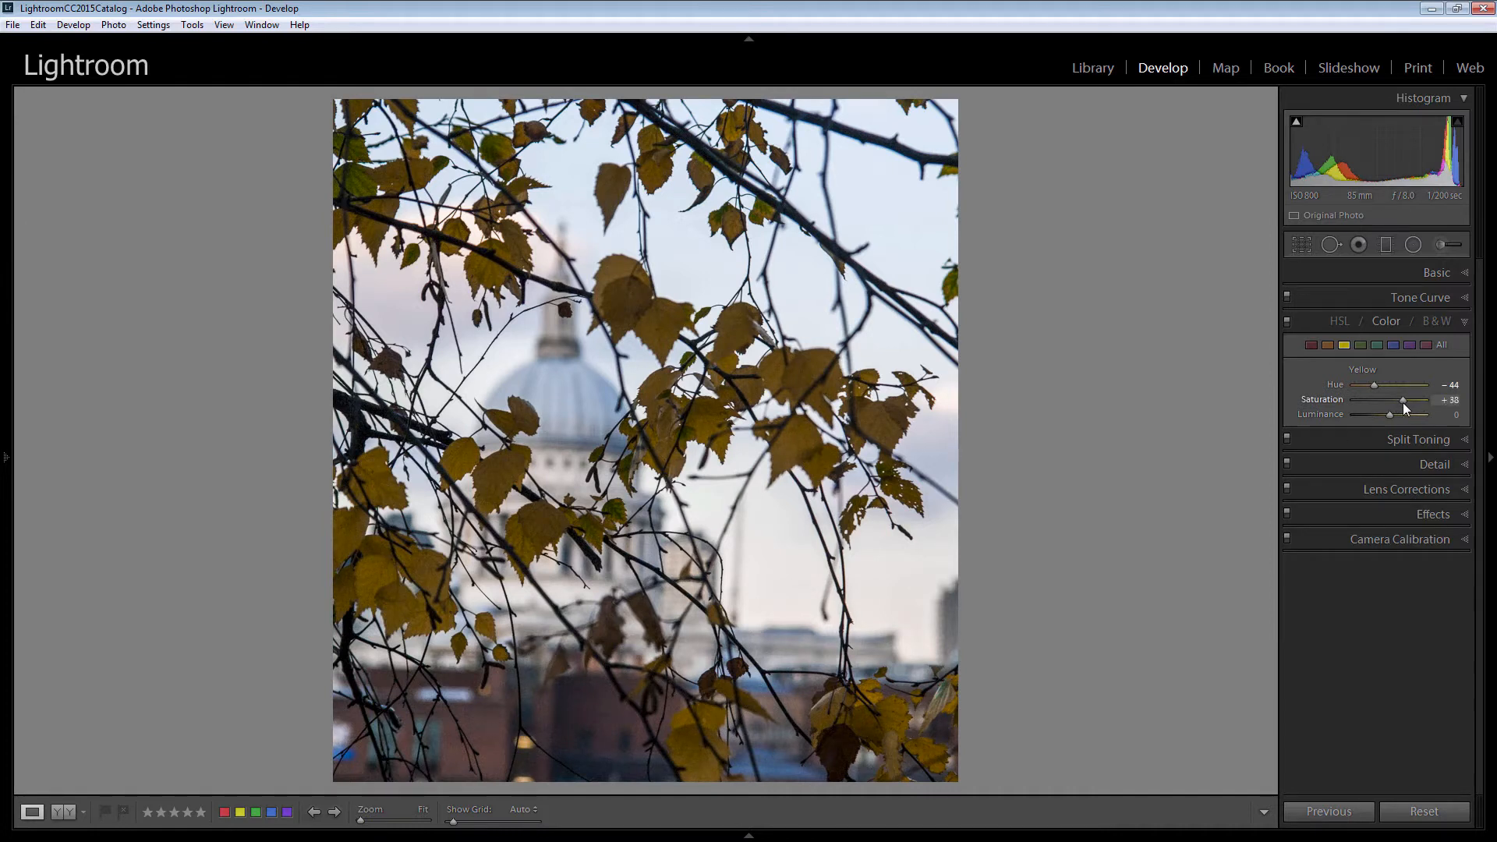
drag(1392, 415, 1437, 424)
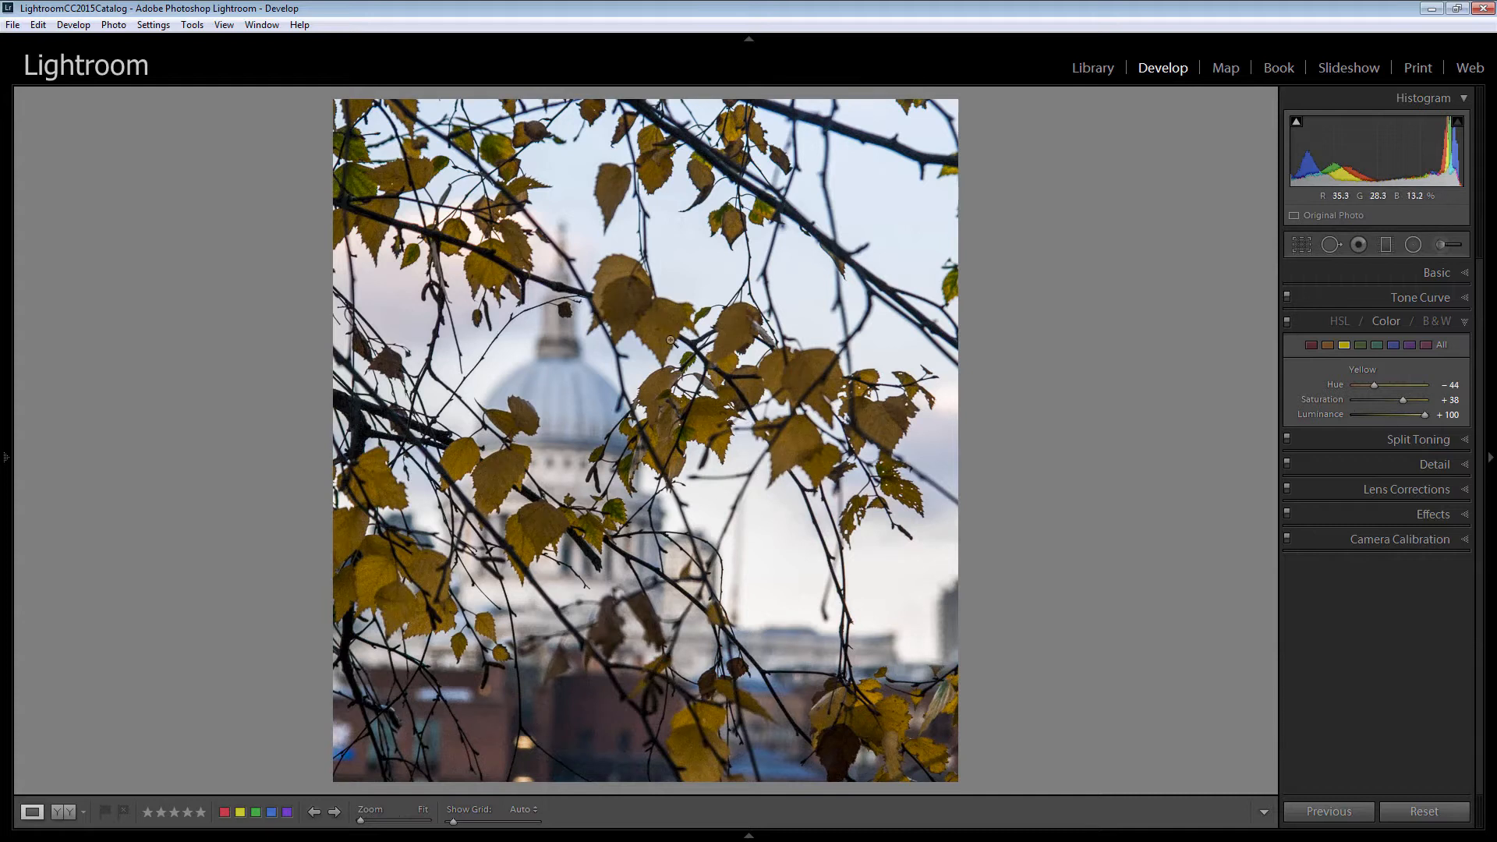
Set the Orange saturation to +56 and luminance to +100, and lower the Orange hue slightly.
click(1328, 345)
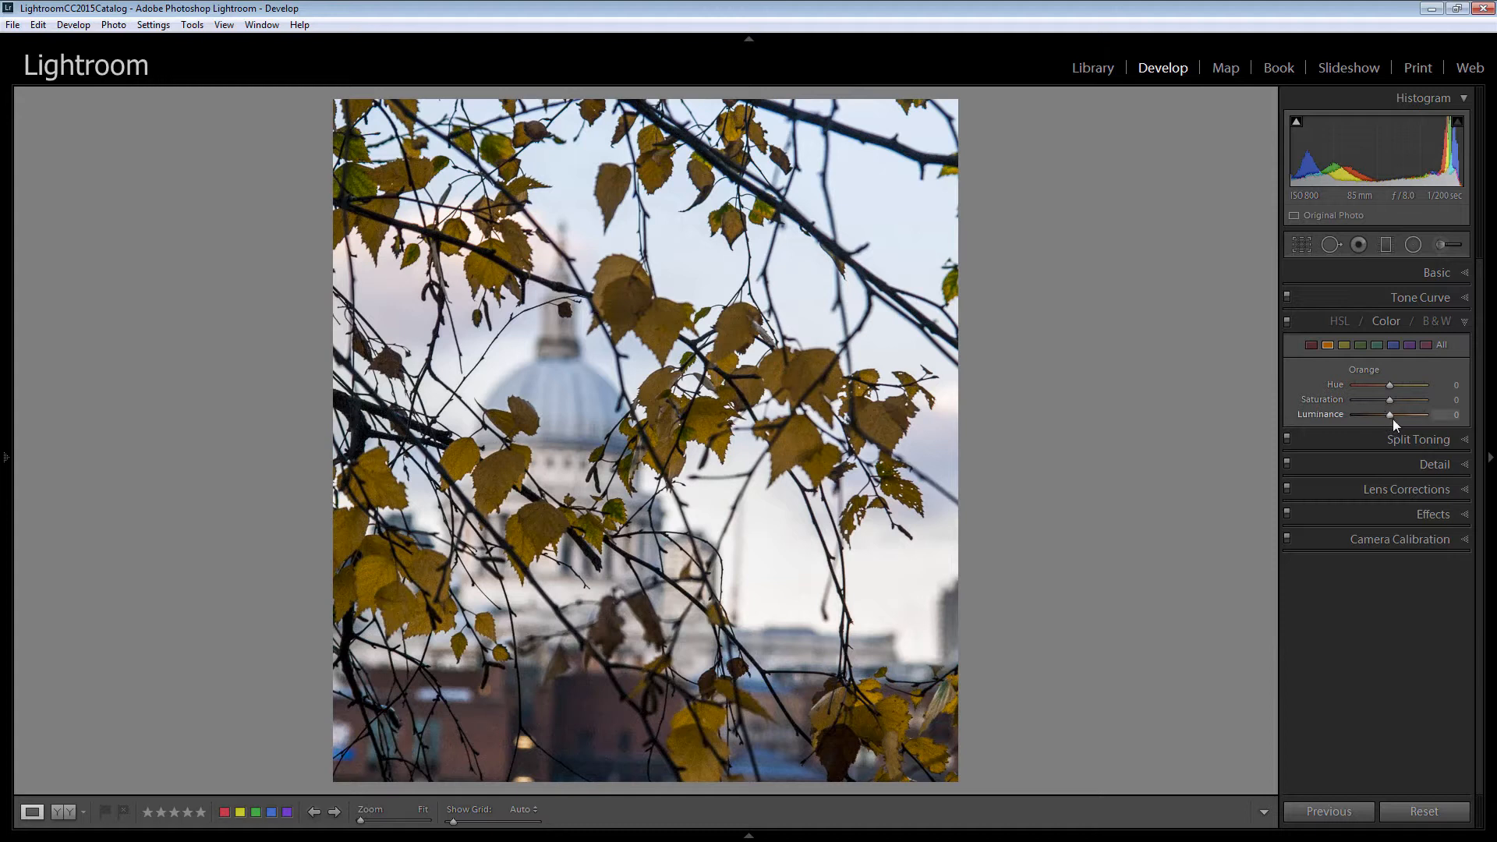
mouse_move(1388, 413)
mouse_down()
mouse_move(1426, 412)
mouse_move(1408, 403)
mouse_up()
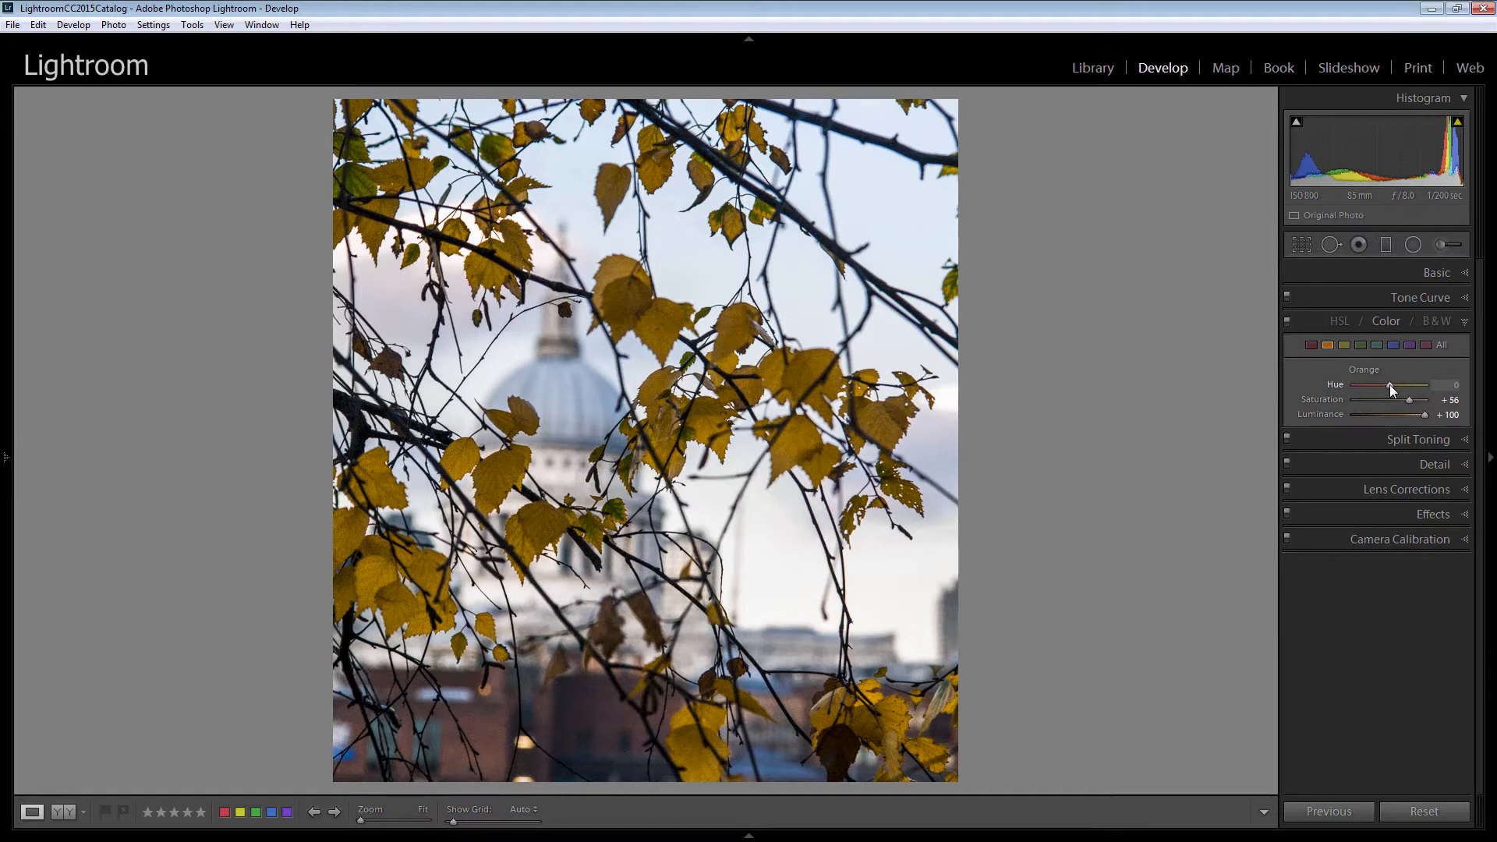
drag(1390, 386, 1373, 384)
drag(1372, 384, 1370, 383)
click(1312, 345)
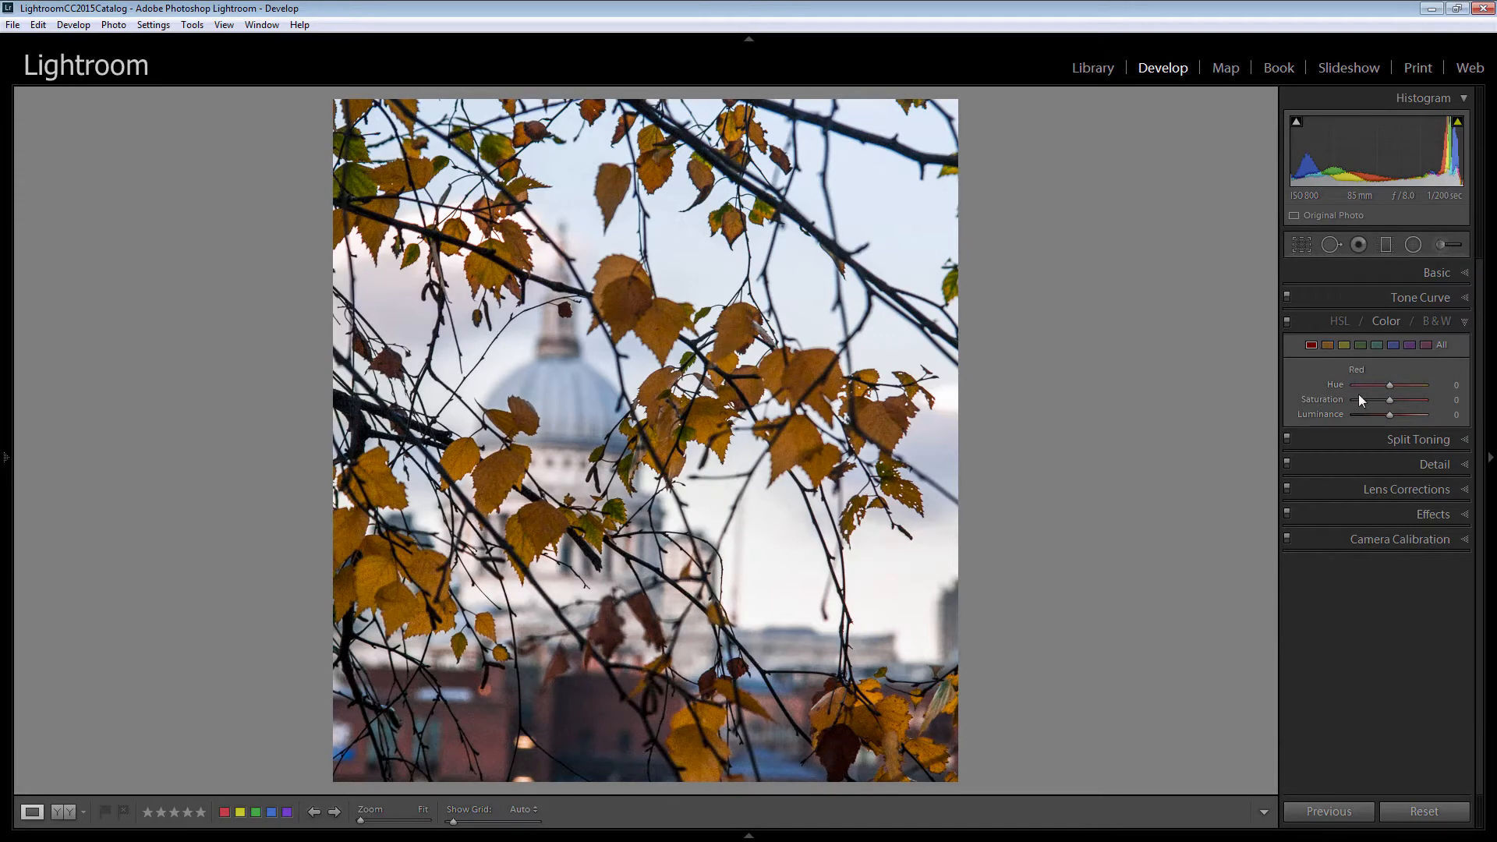
click(1402, 415)
double_click(1327, 415)
Open the Tone Curve and set its point curve preset to Medium Contrast.
click(1428, 300)
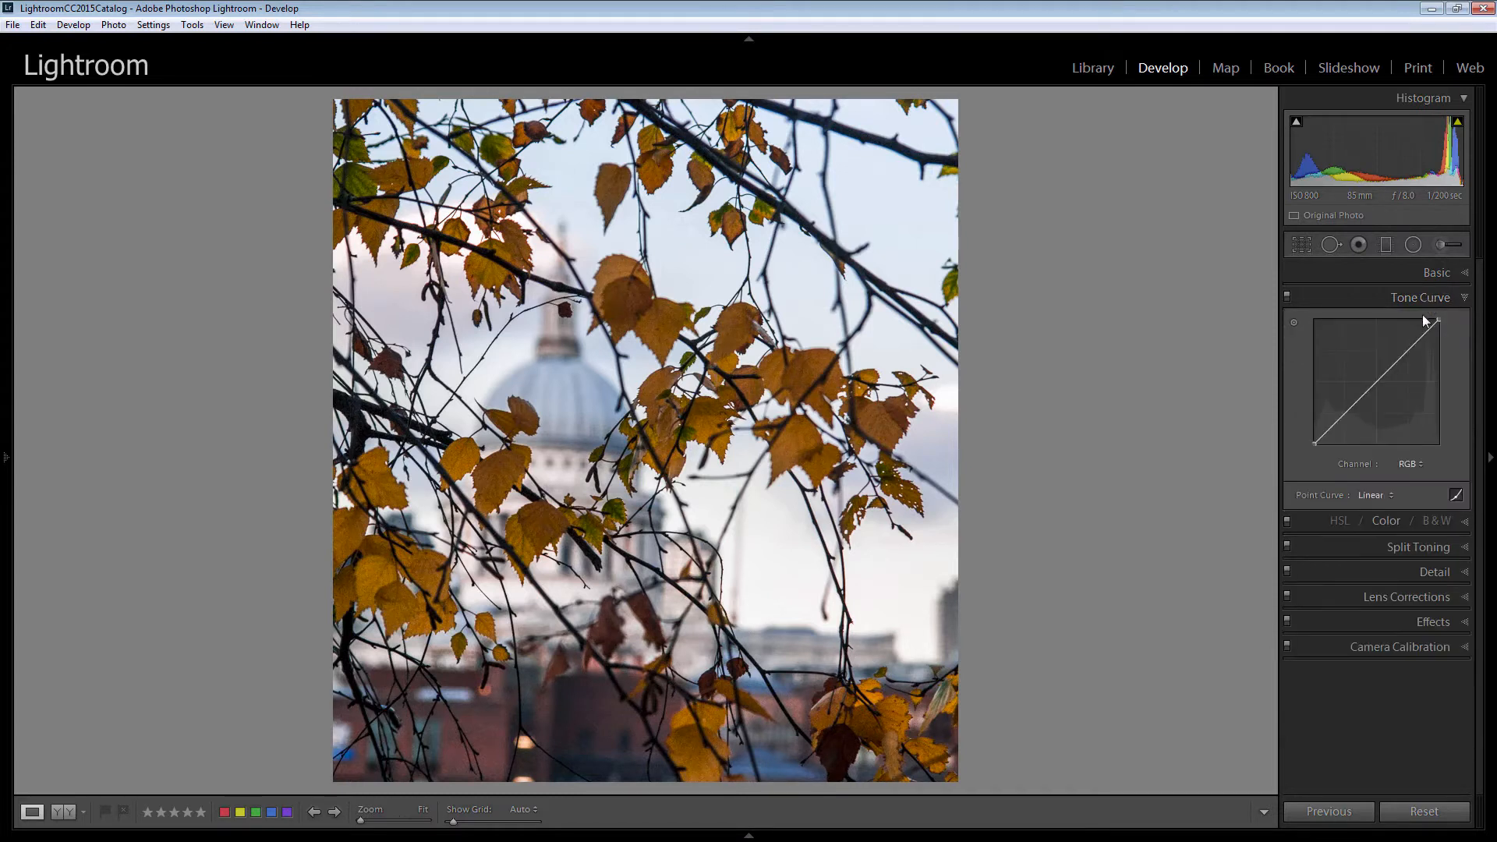
click(1370, 496)
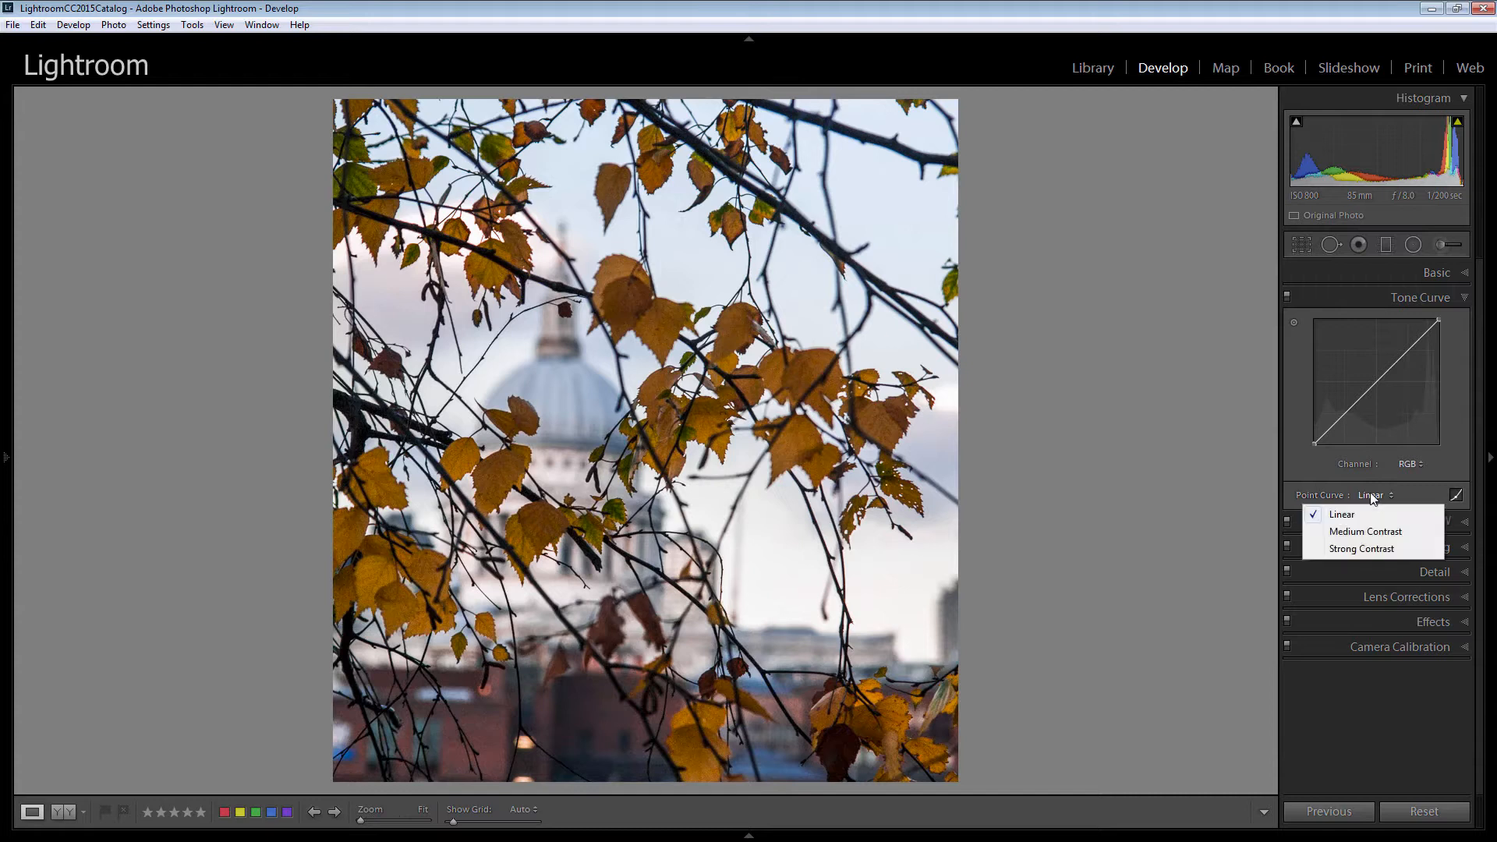
click(1378, 537)
click(1387, 497)
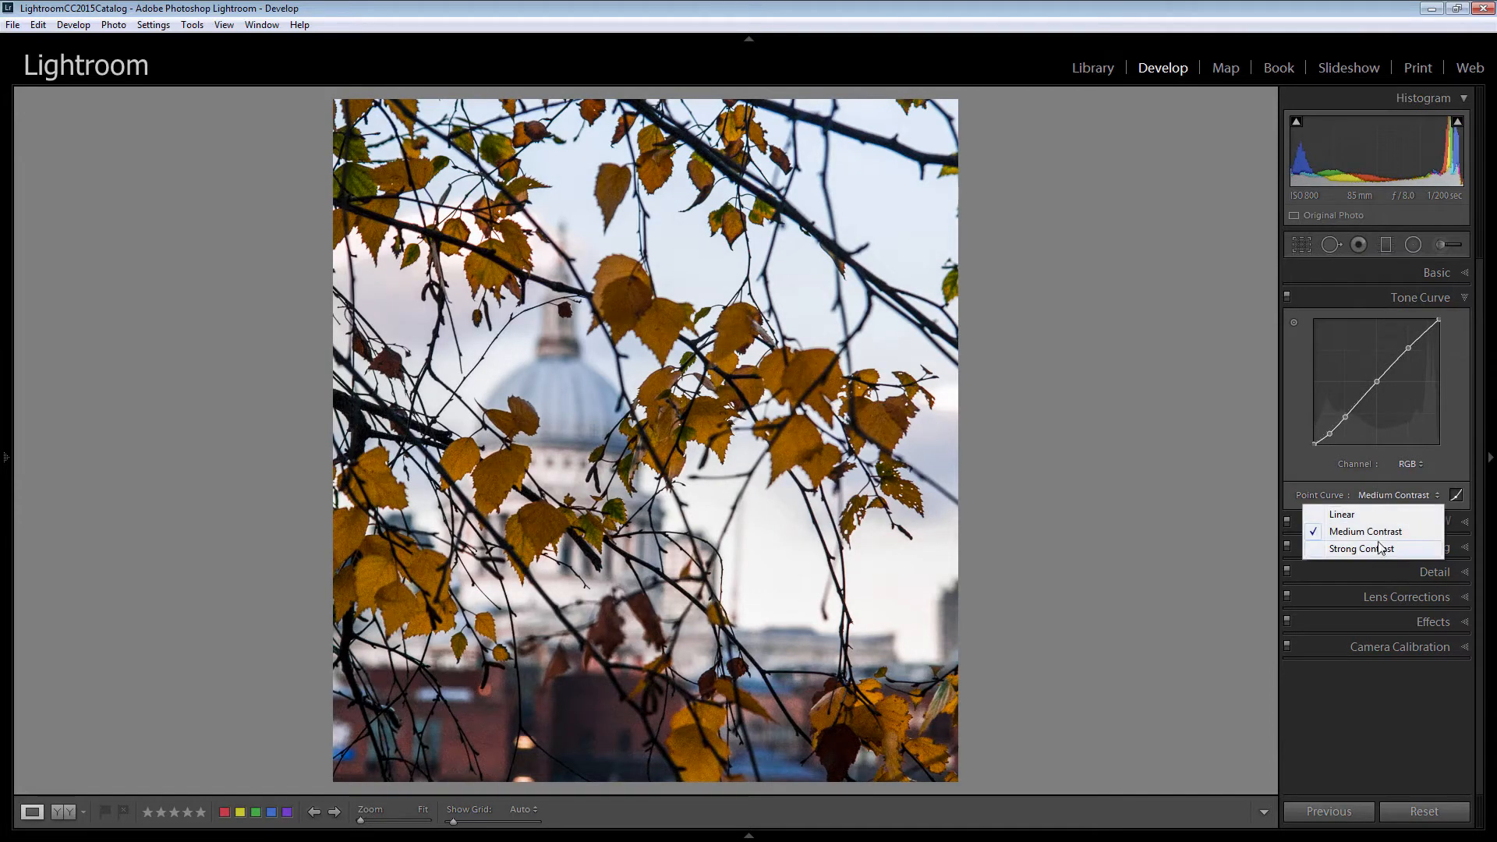
click(1377, 548)
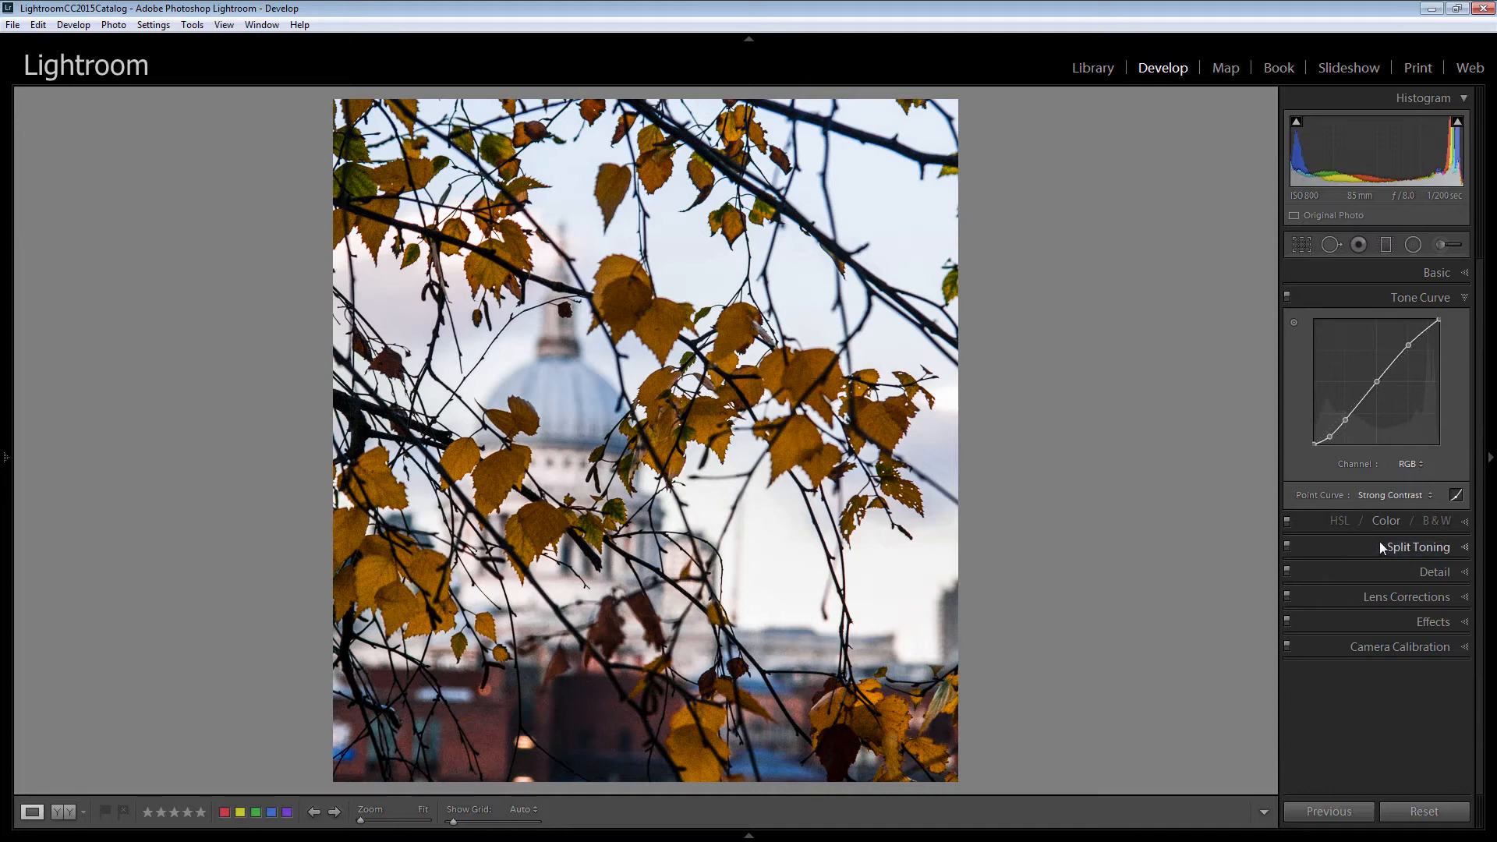
click(1388, 497)
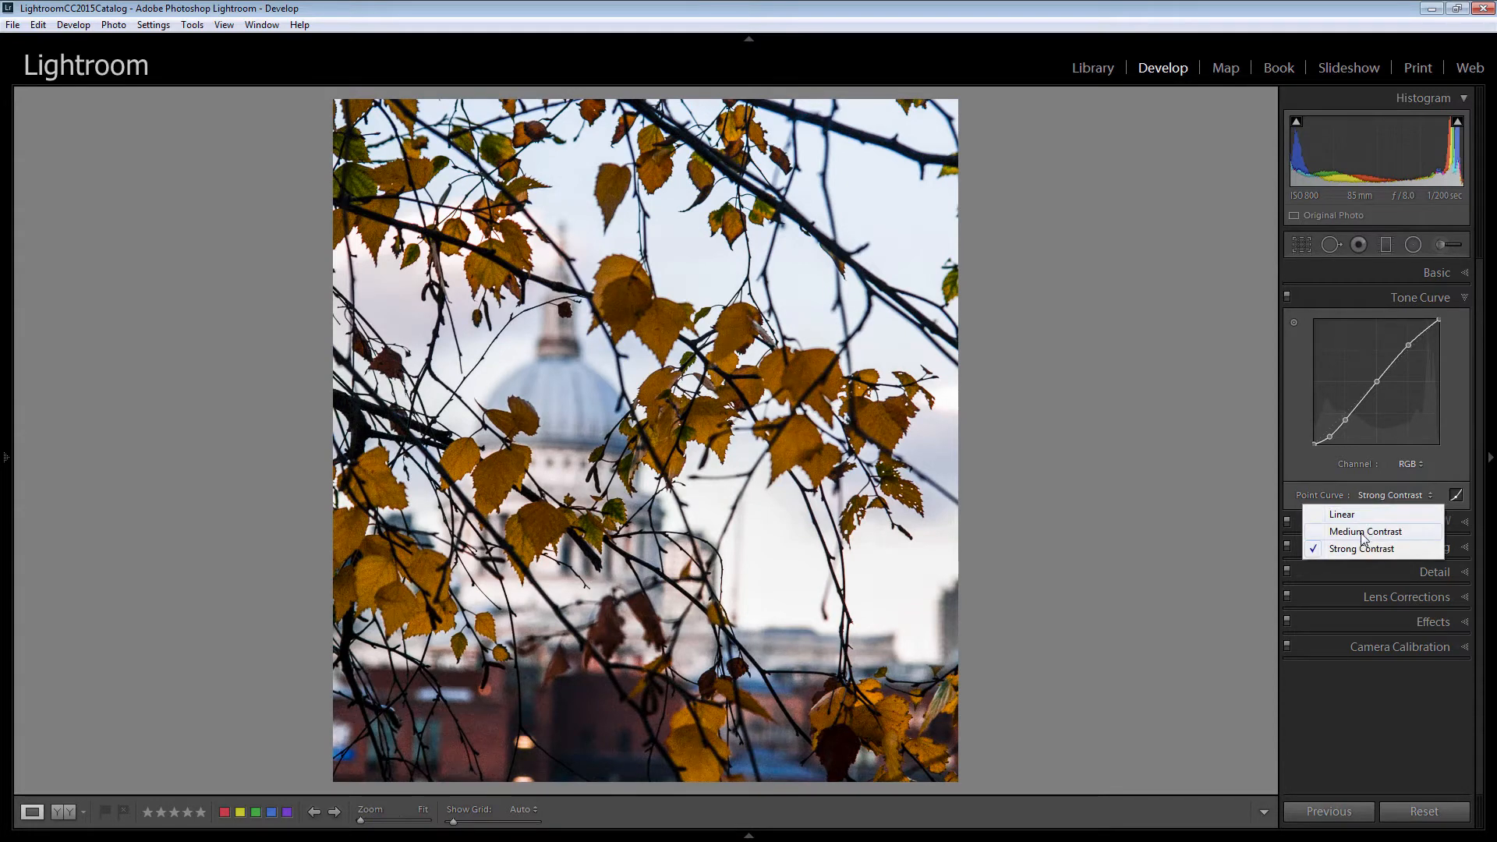
click(1364, 538)
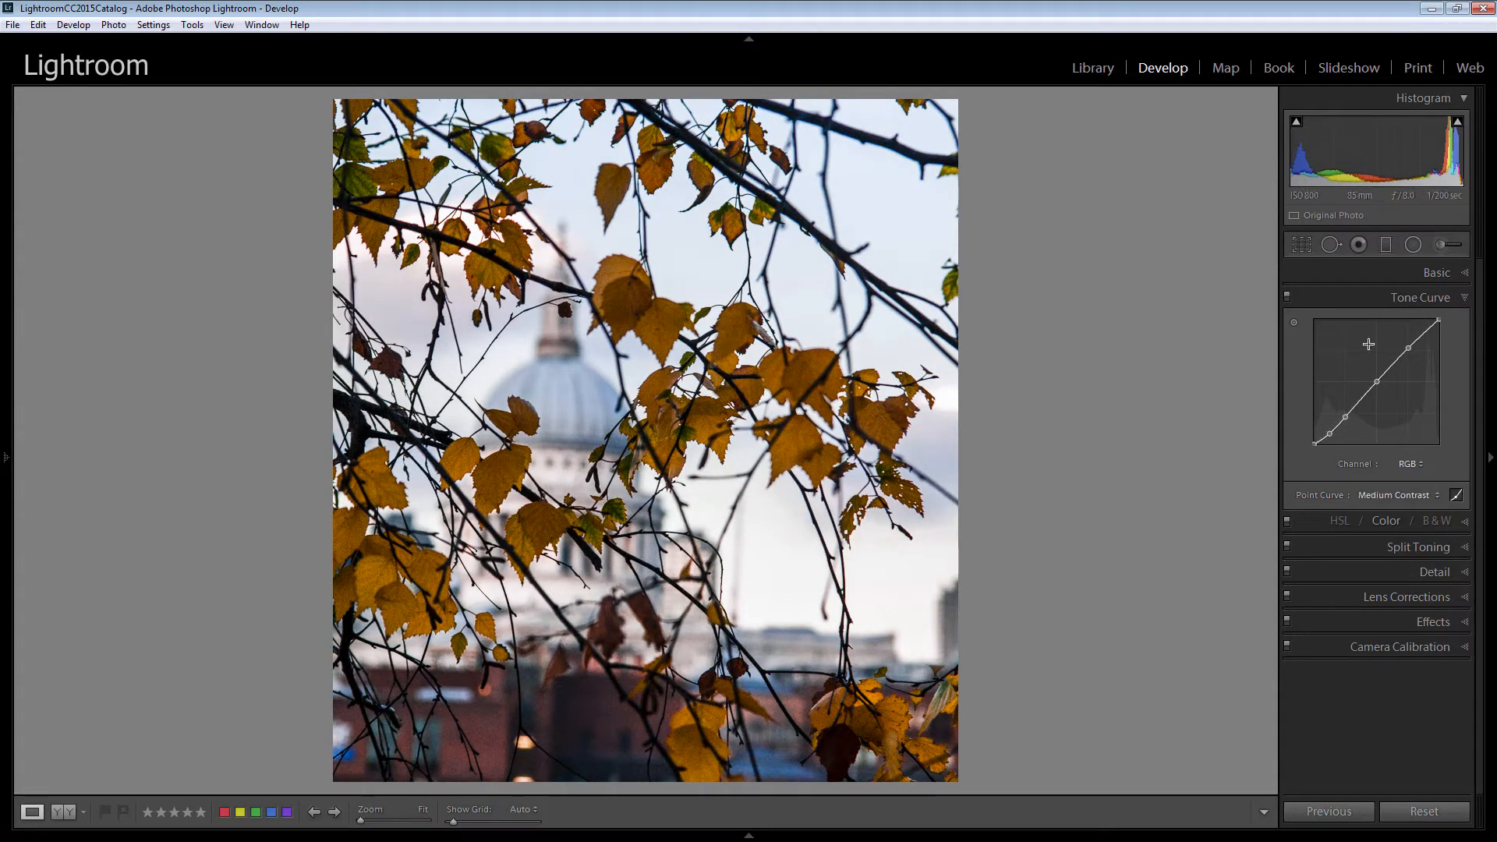
Raise the Basic Exposure to +1.19.
click(1464, 274)
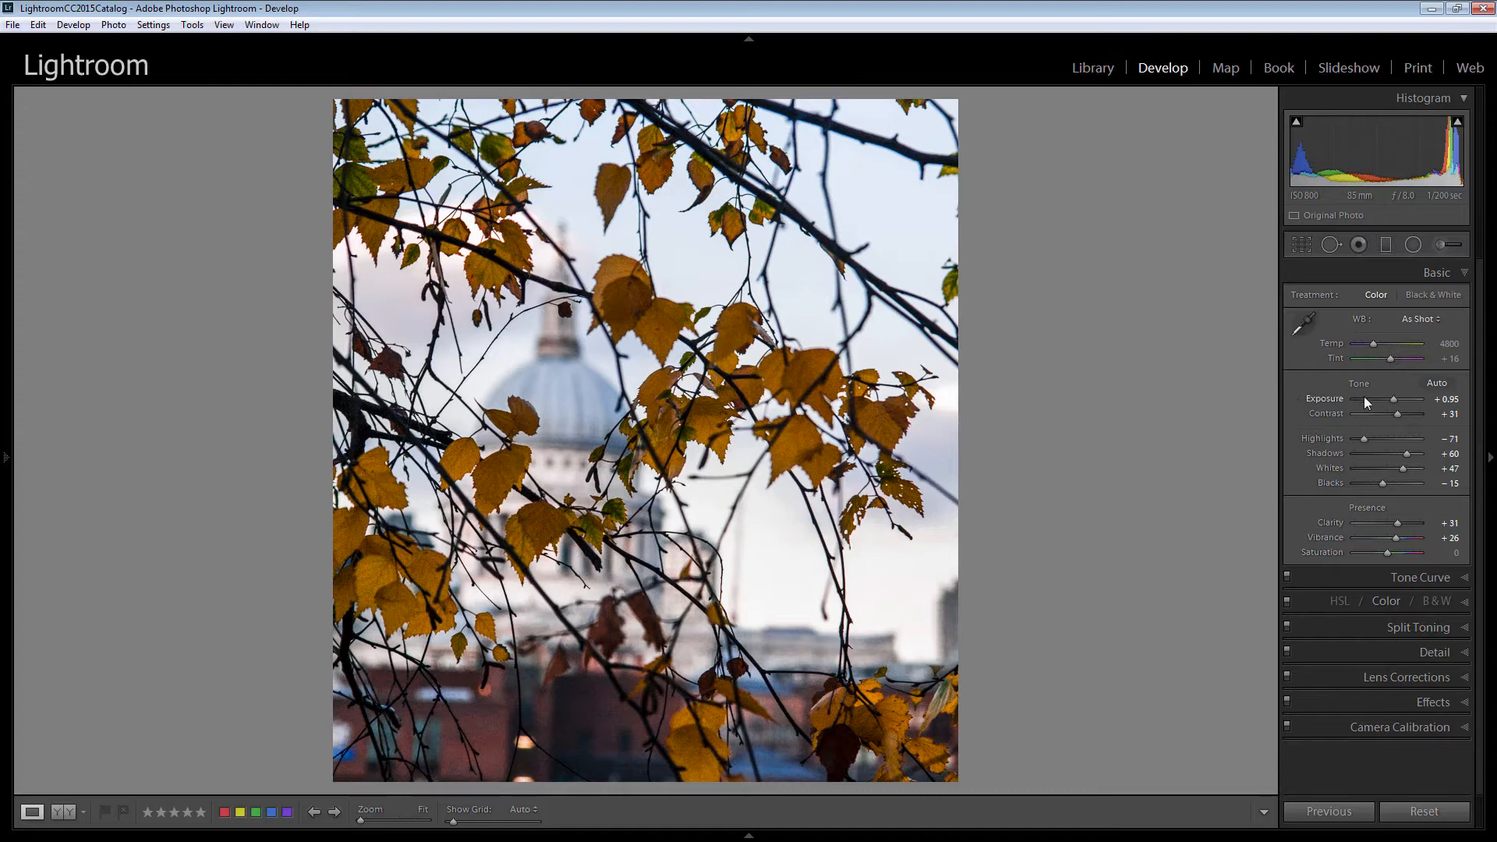
drag(1392, 400, 1396, 399)
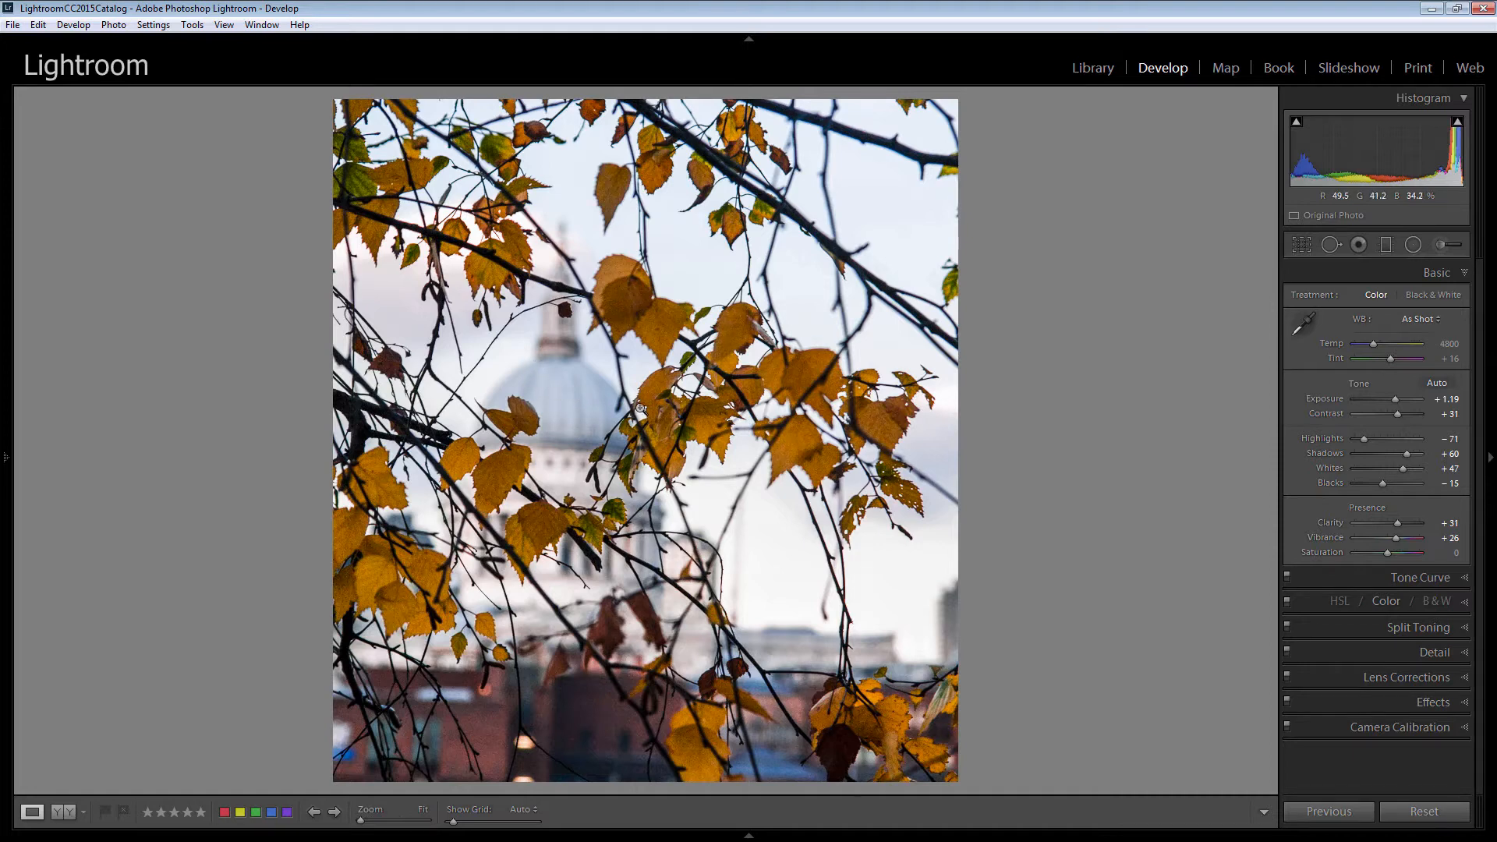
In HSL Color, set the Blue saturation to +51 and the Blue luminance to -11.
click(1386, 603)
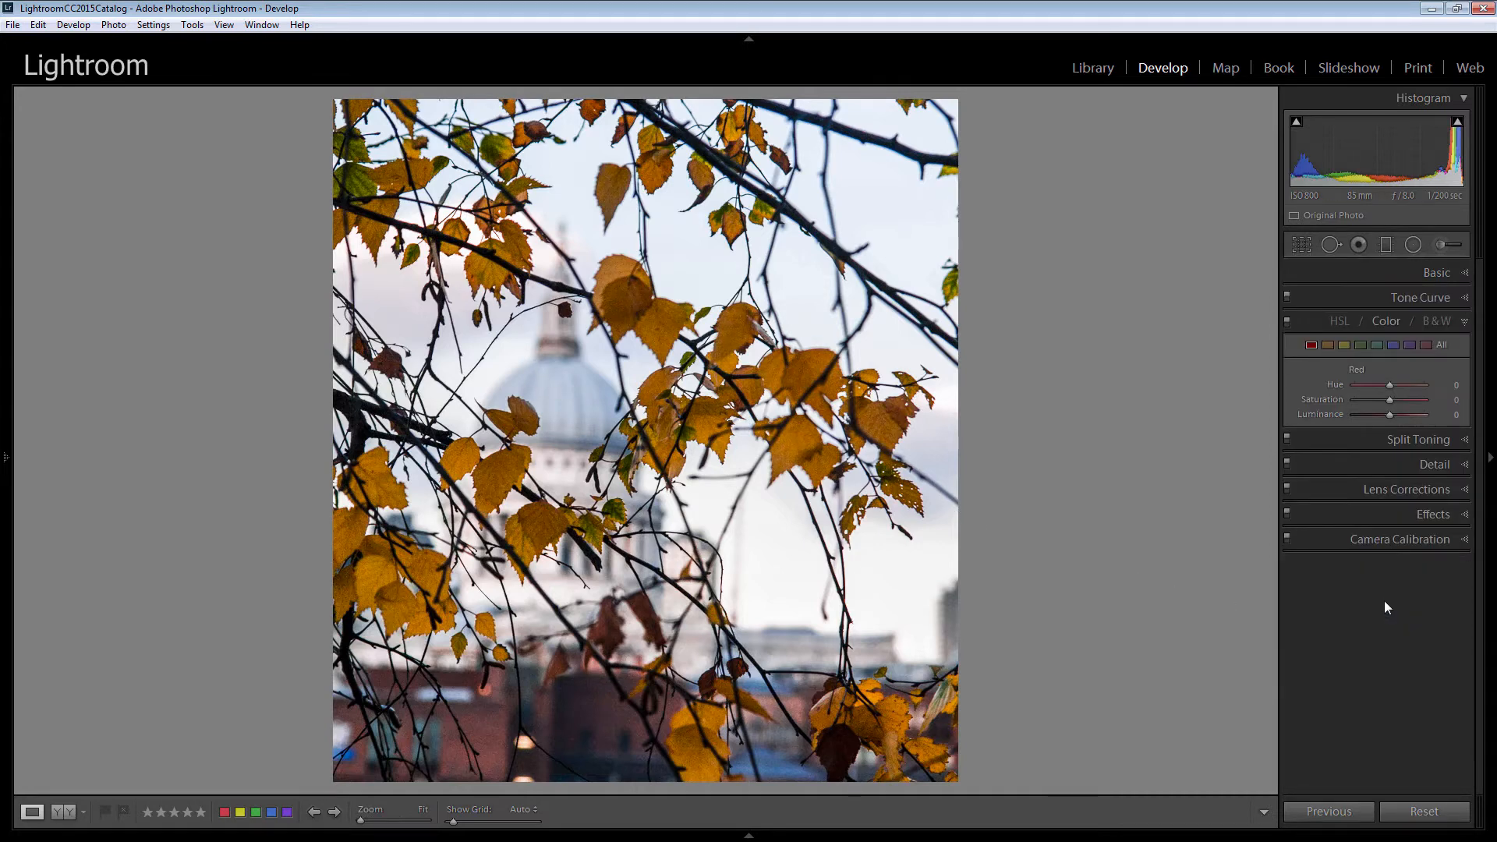
click(1378, 346)
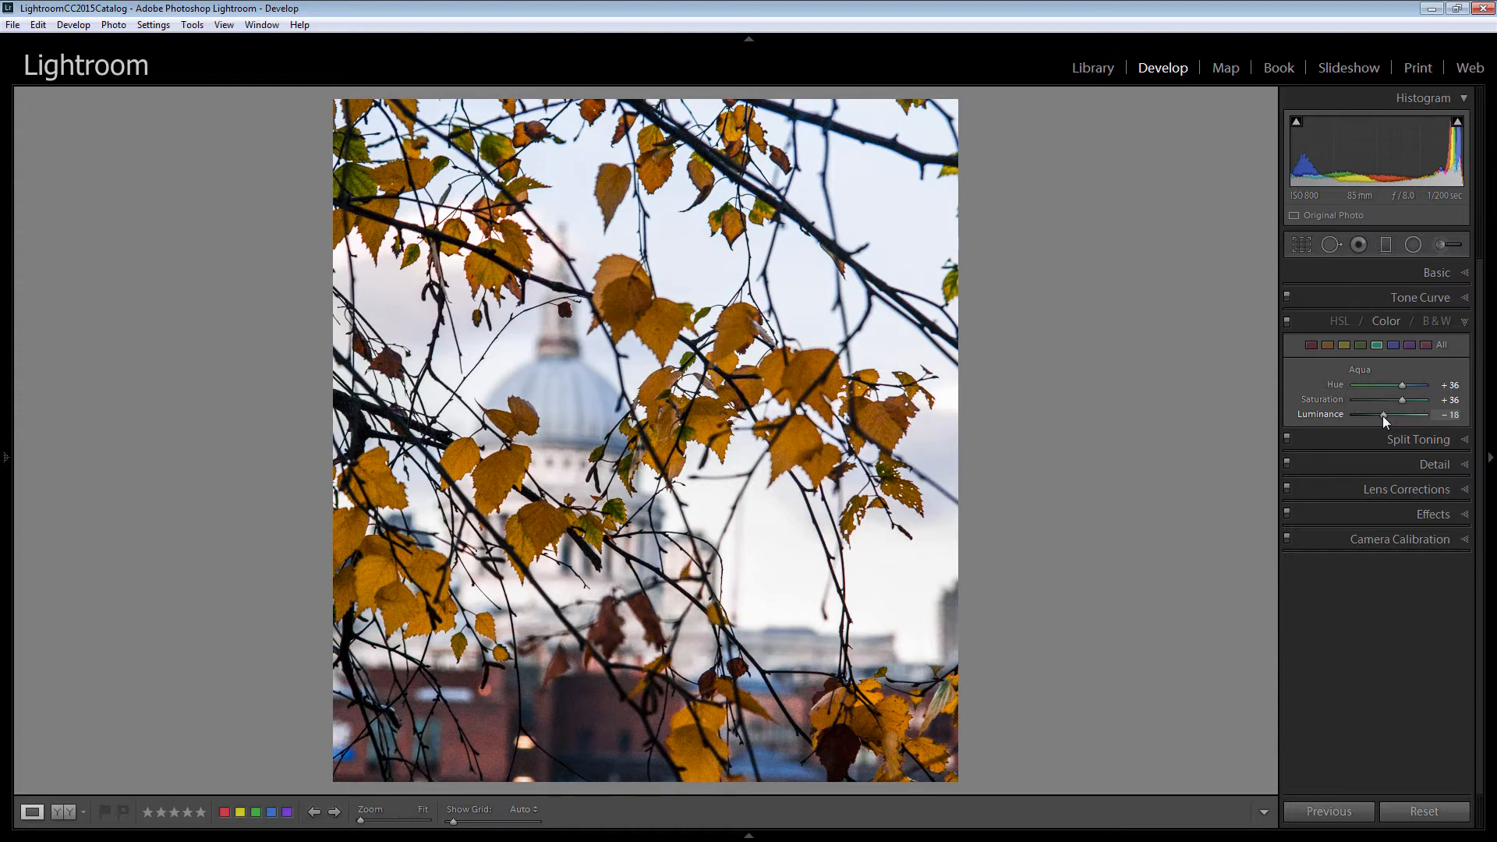
click(1393, 344)
drag(1391, 399, 1410, 399)
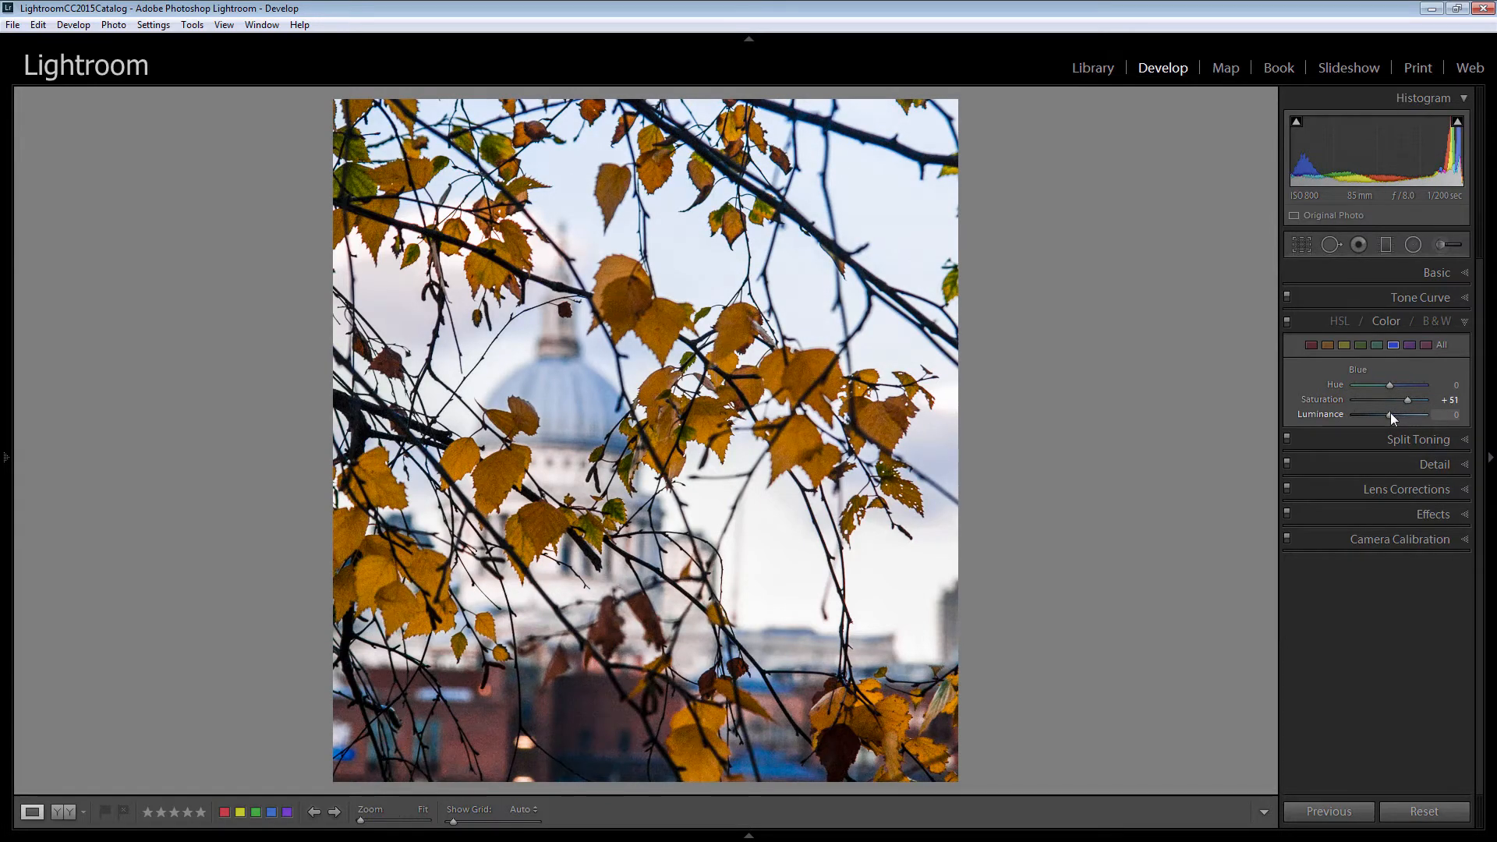
drag(1391, 416, 1388, 420)
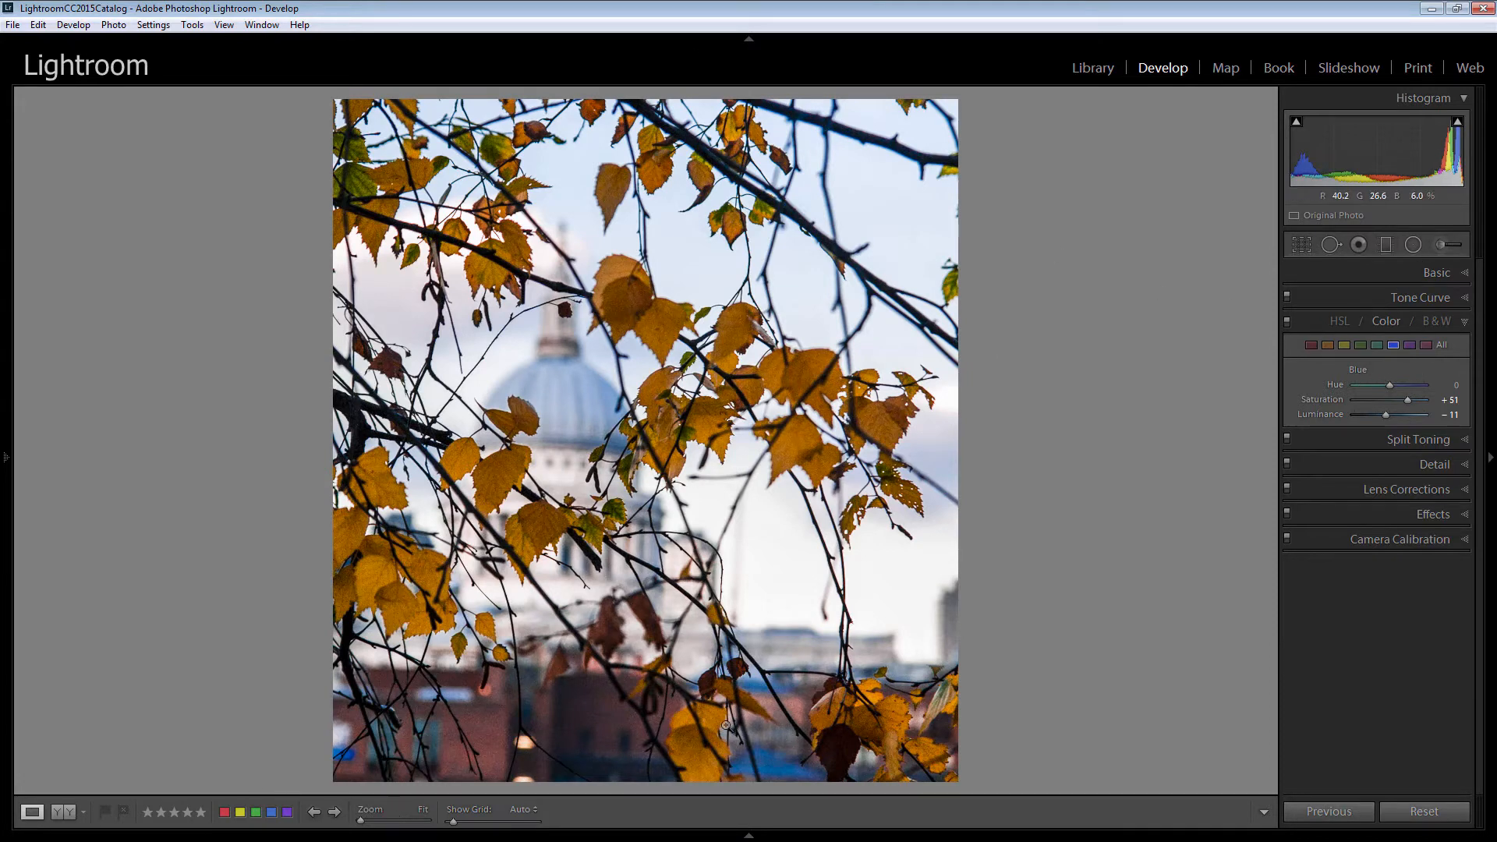
Open the Adjustment Brush, set Size to 7.1 and Feather to 28, and paint over the bright blue patch at the bottom centre.
click(1442, 247)
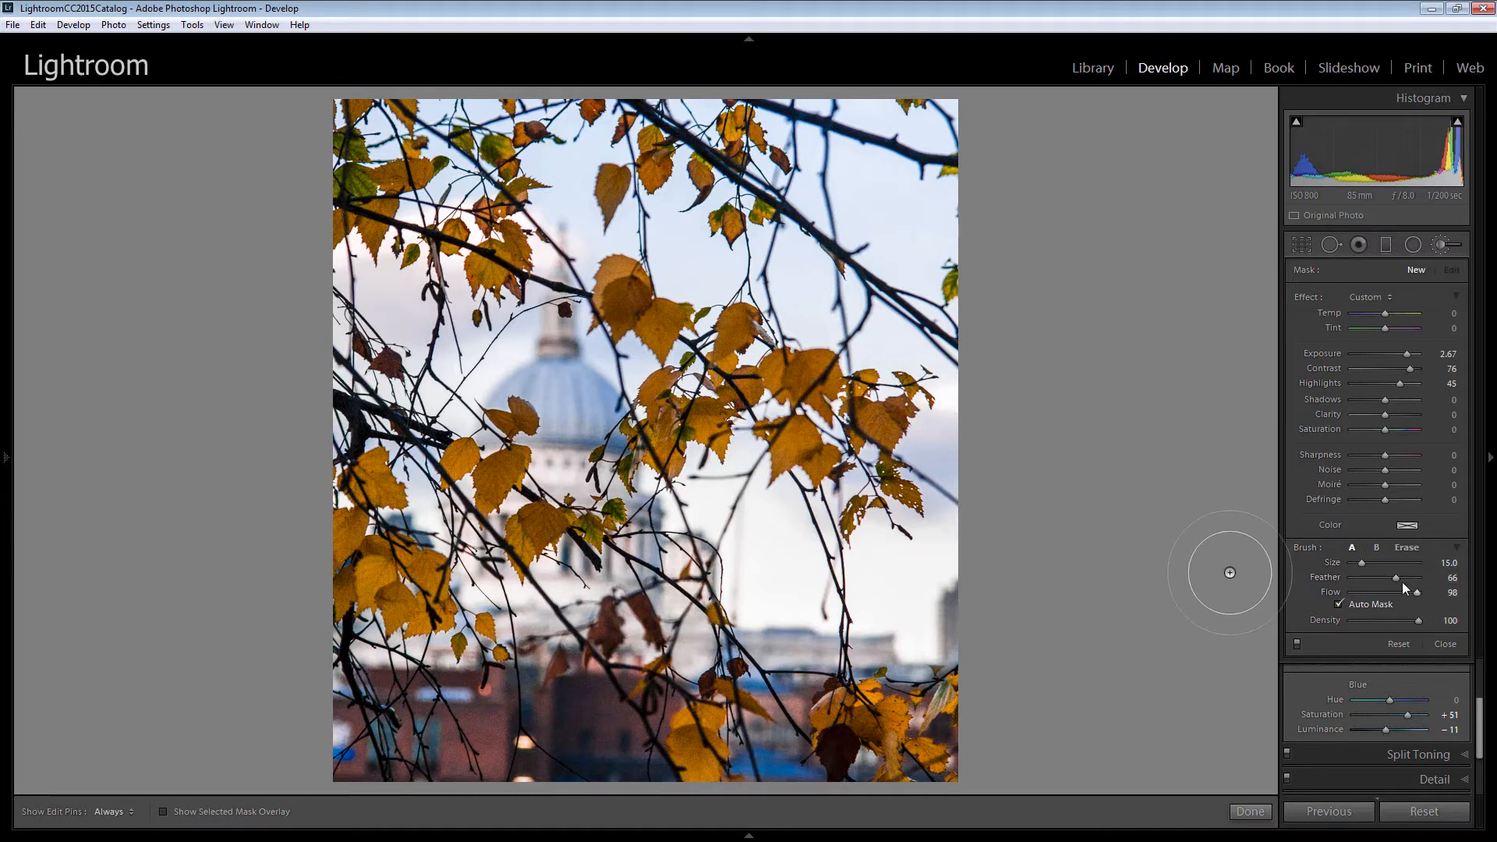
mouse_move(1403, 582)
mouse_down()
mouse_move(1372, 583)
mouse_move(1356, 563)
mouse_up()
click(781, 768)
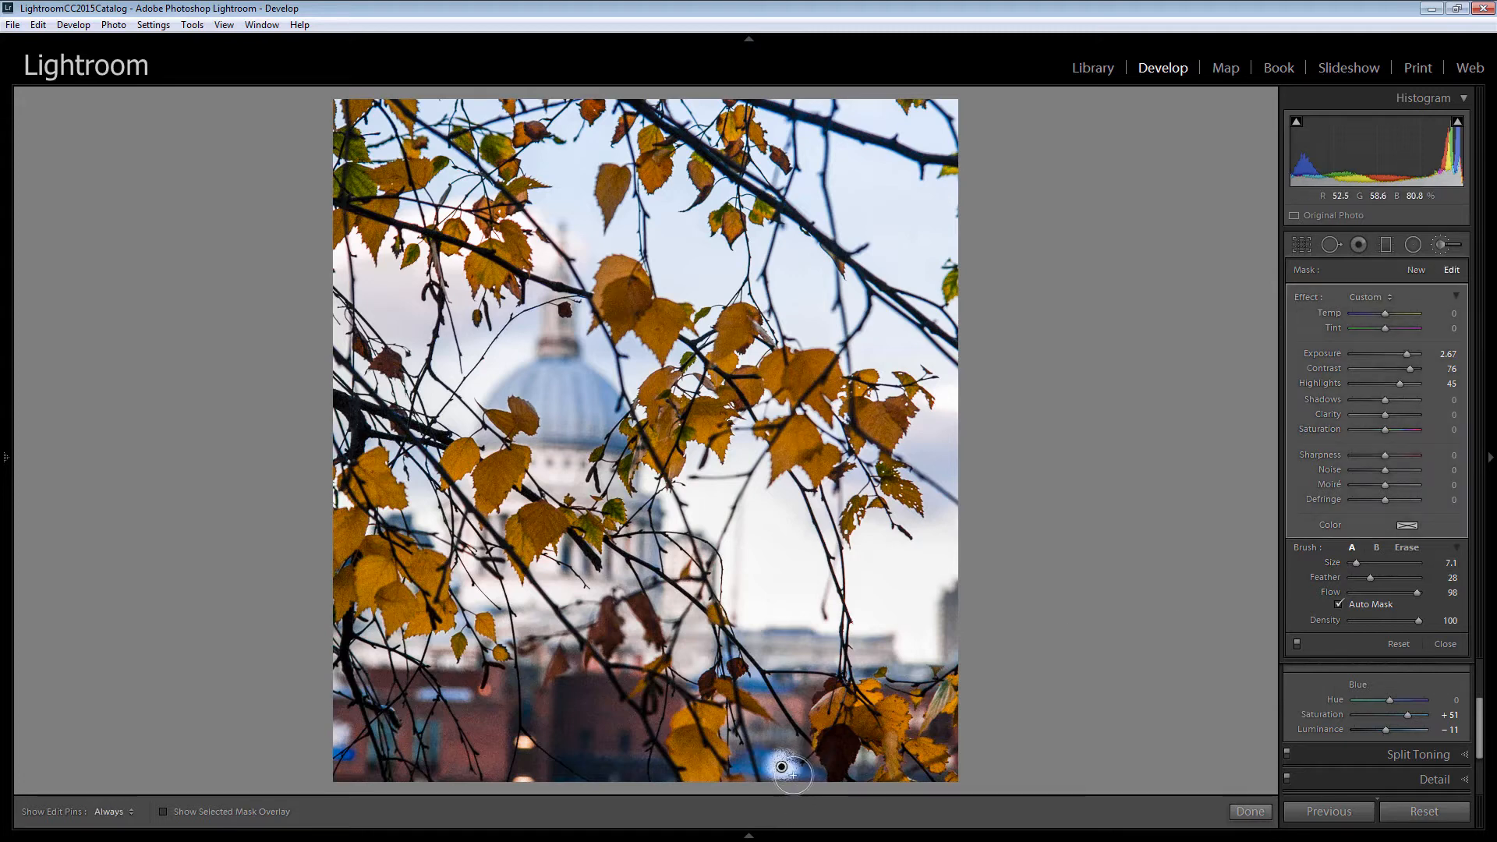
drag(798, 769, 809, 771)
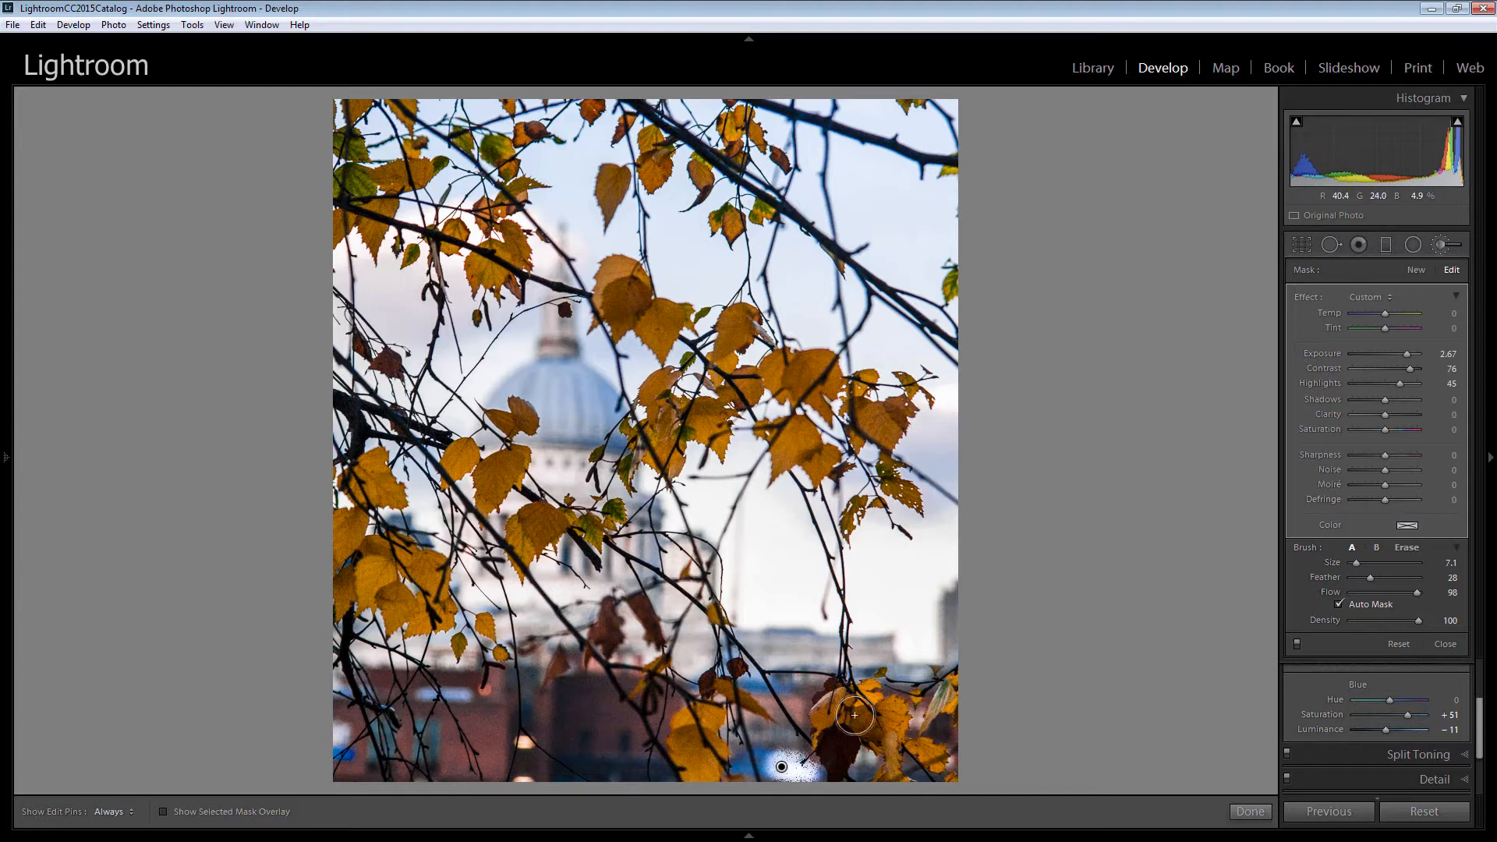
Extend the brush painting along the bottom edge, including the bottom-left corner, checking the painted area with the mask overlay.
key(h)
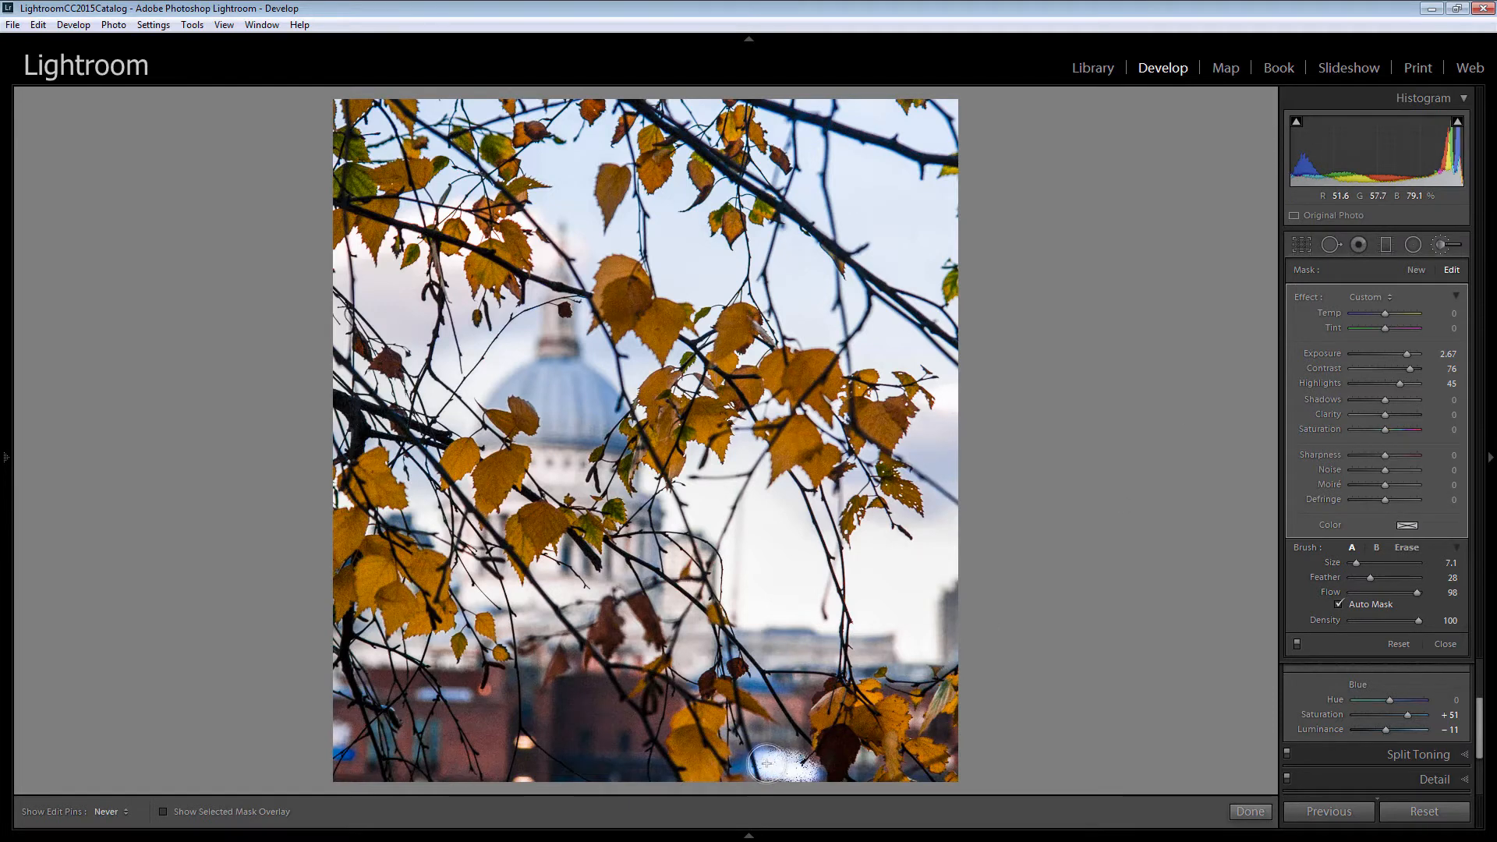
key(h)
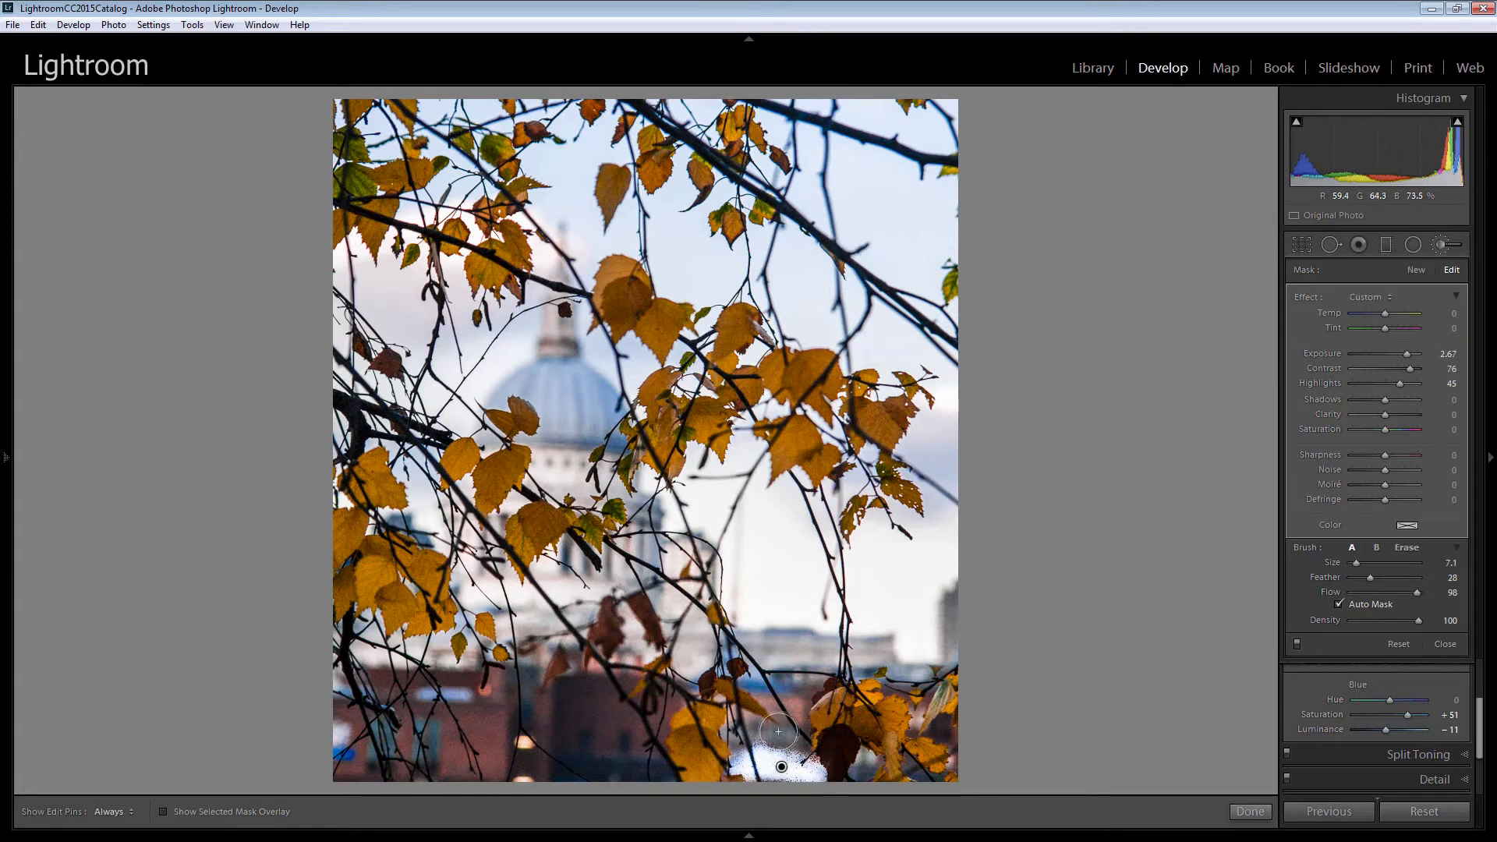
click(750, 685)
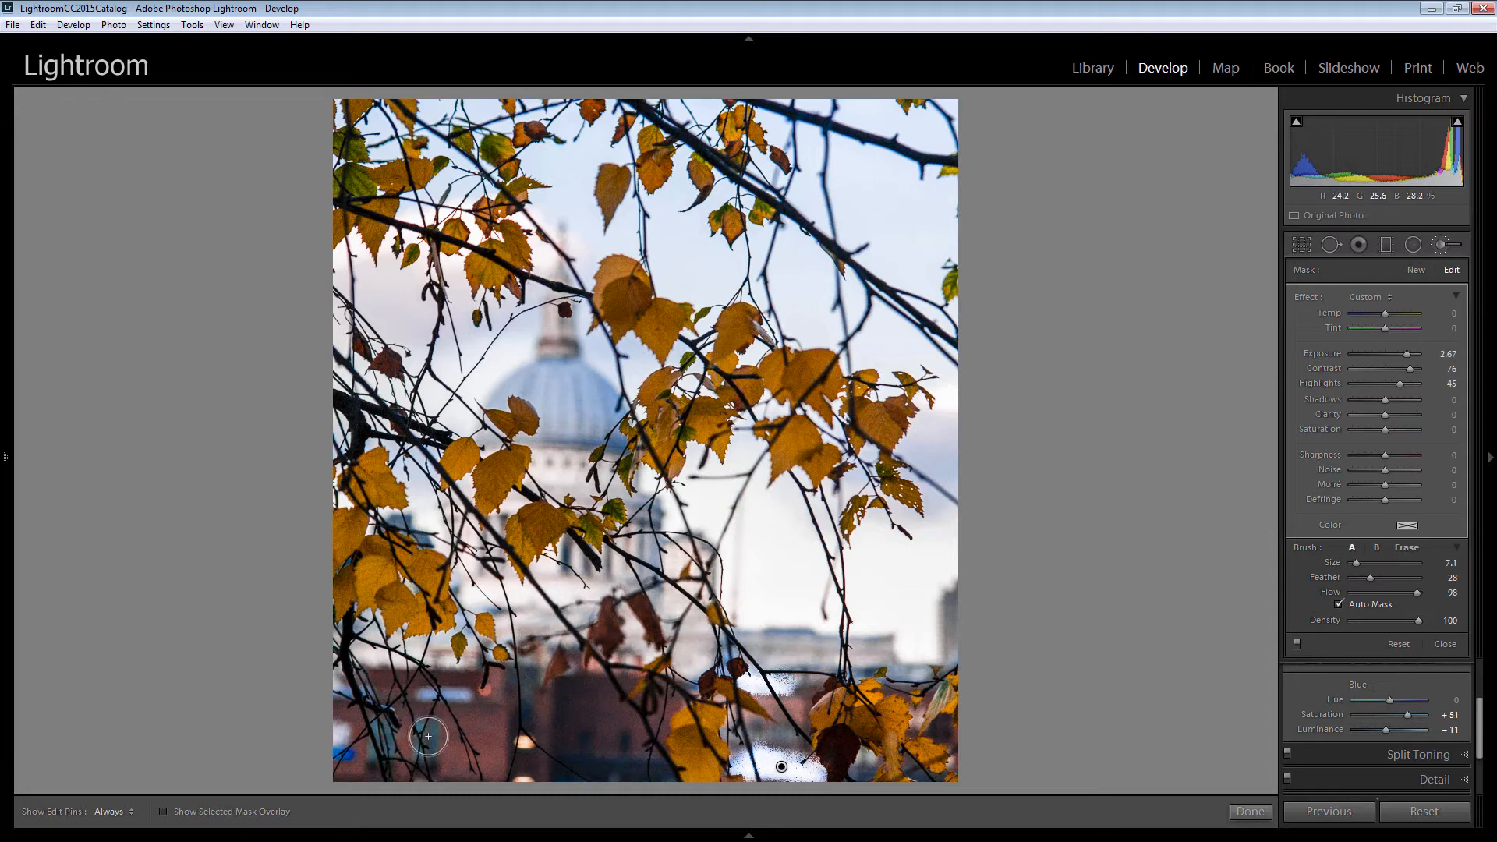
click(350, 755)
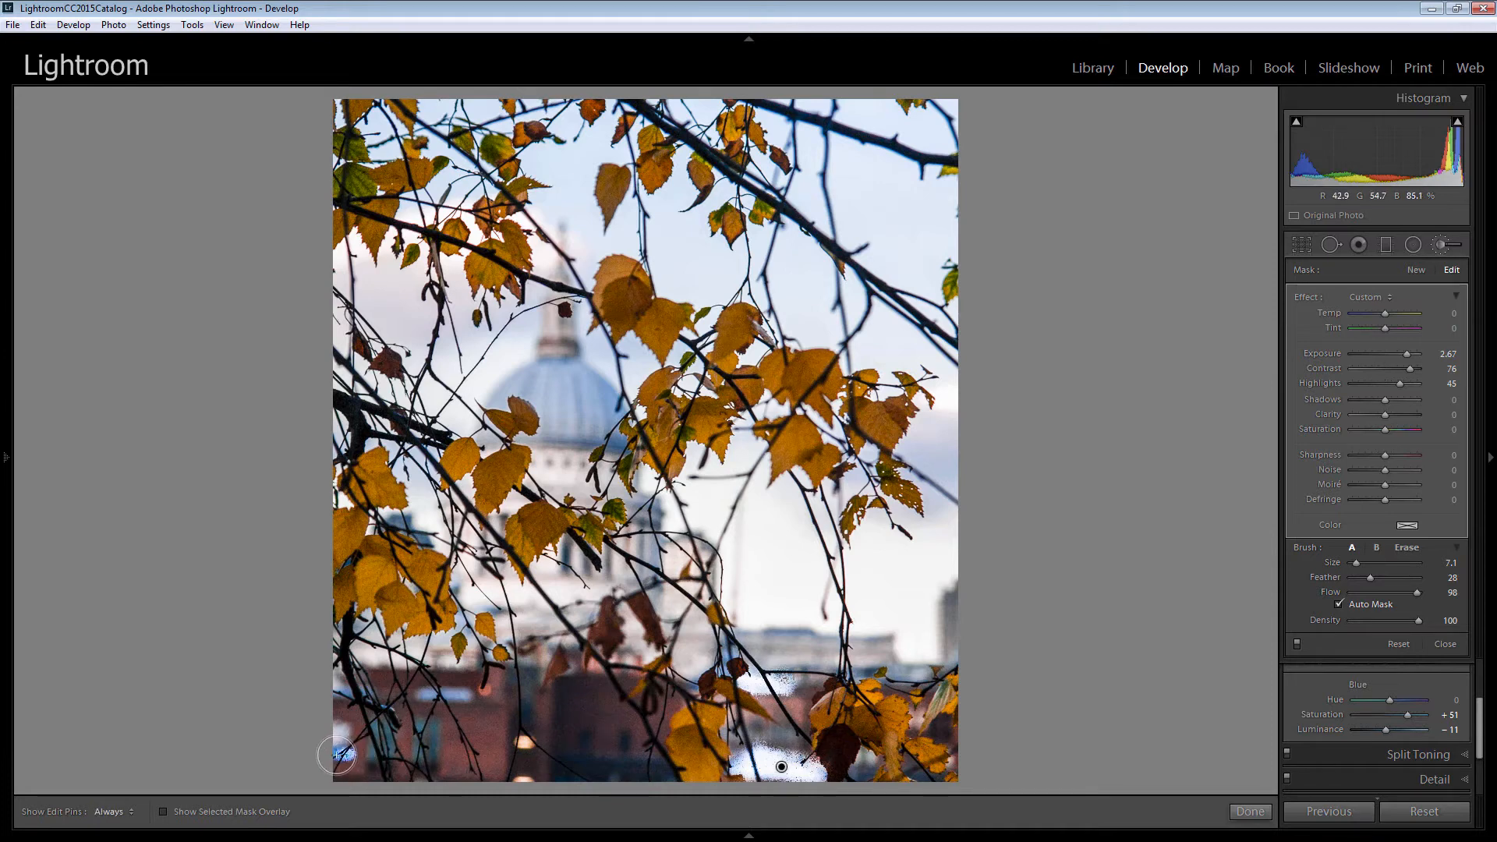
key(h)
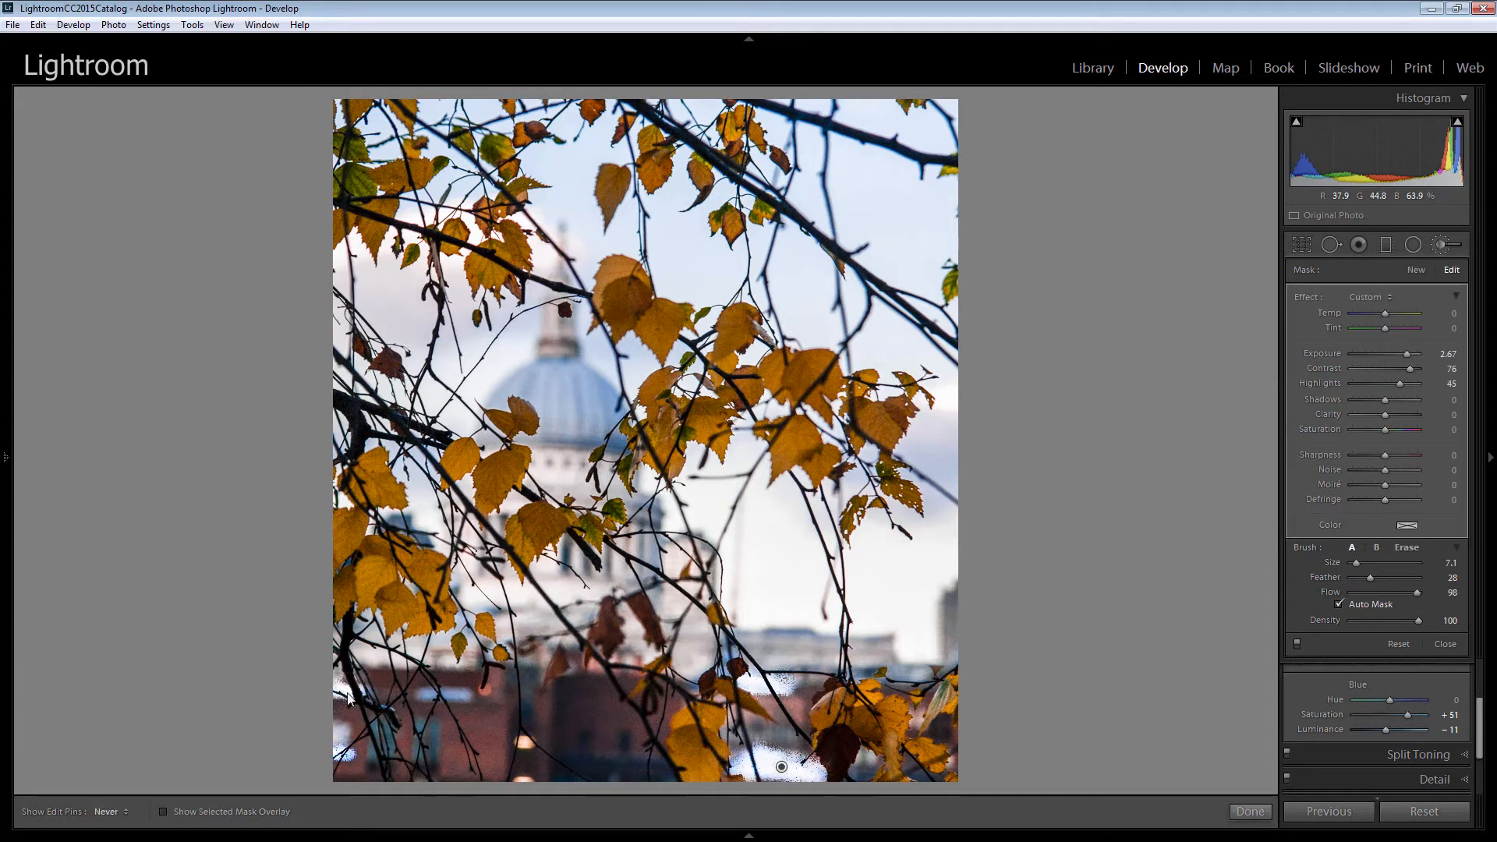
key(h)
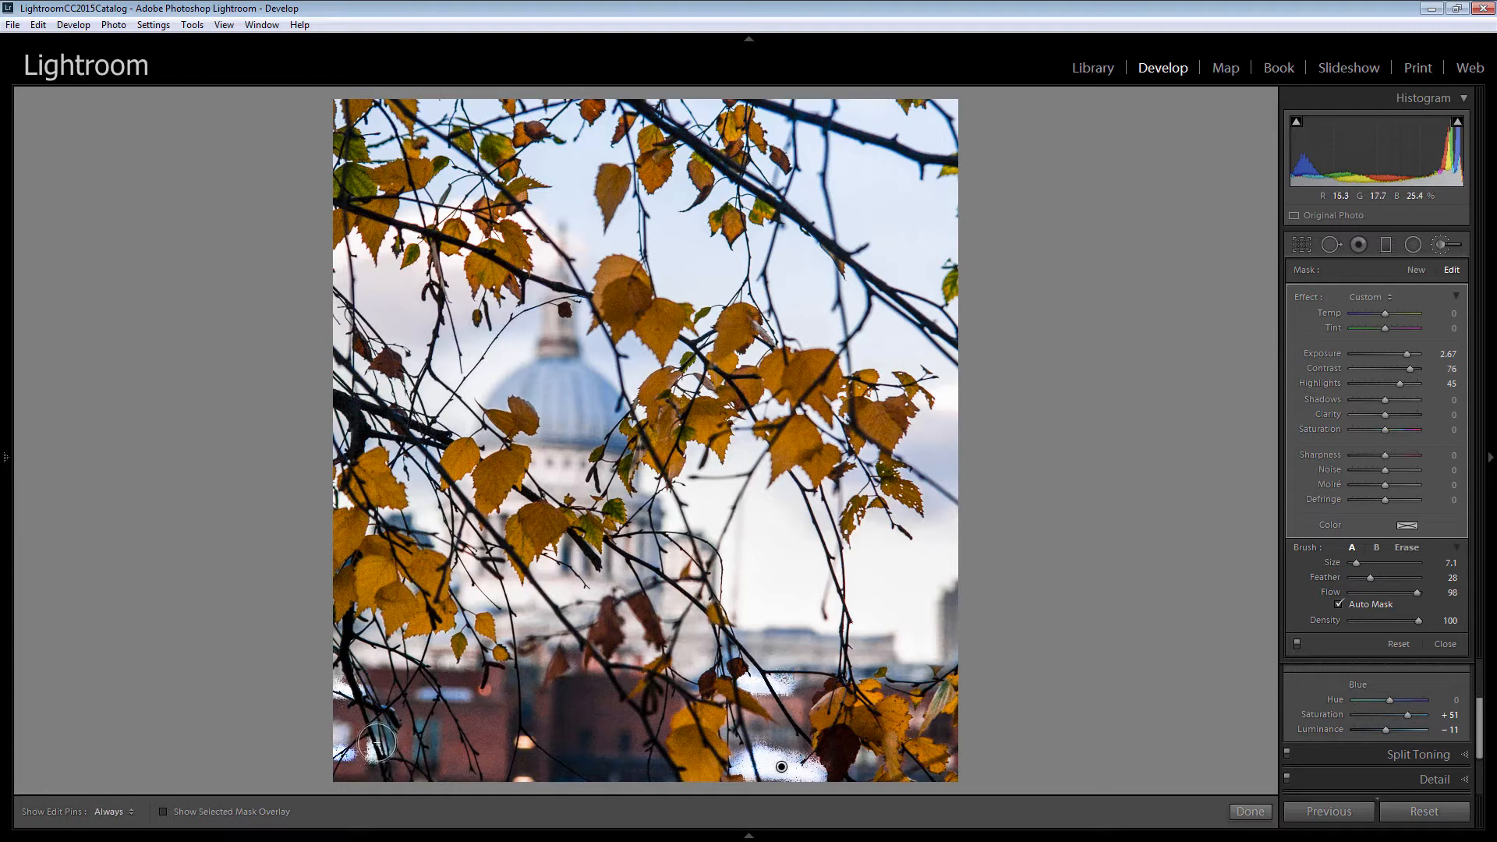
mouse_move(377, 745)
mouse_down()
mouse_move(432, 734)
mouse_move(420, 729)
mouse_move(434, 761)
mouse_move(419, 729)
mouse_move(435, 701)
mouse_move(380, 723)
mouse_move(417, 721)
mouse_up()
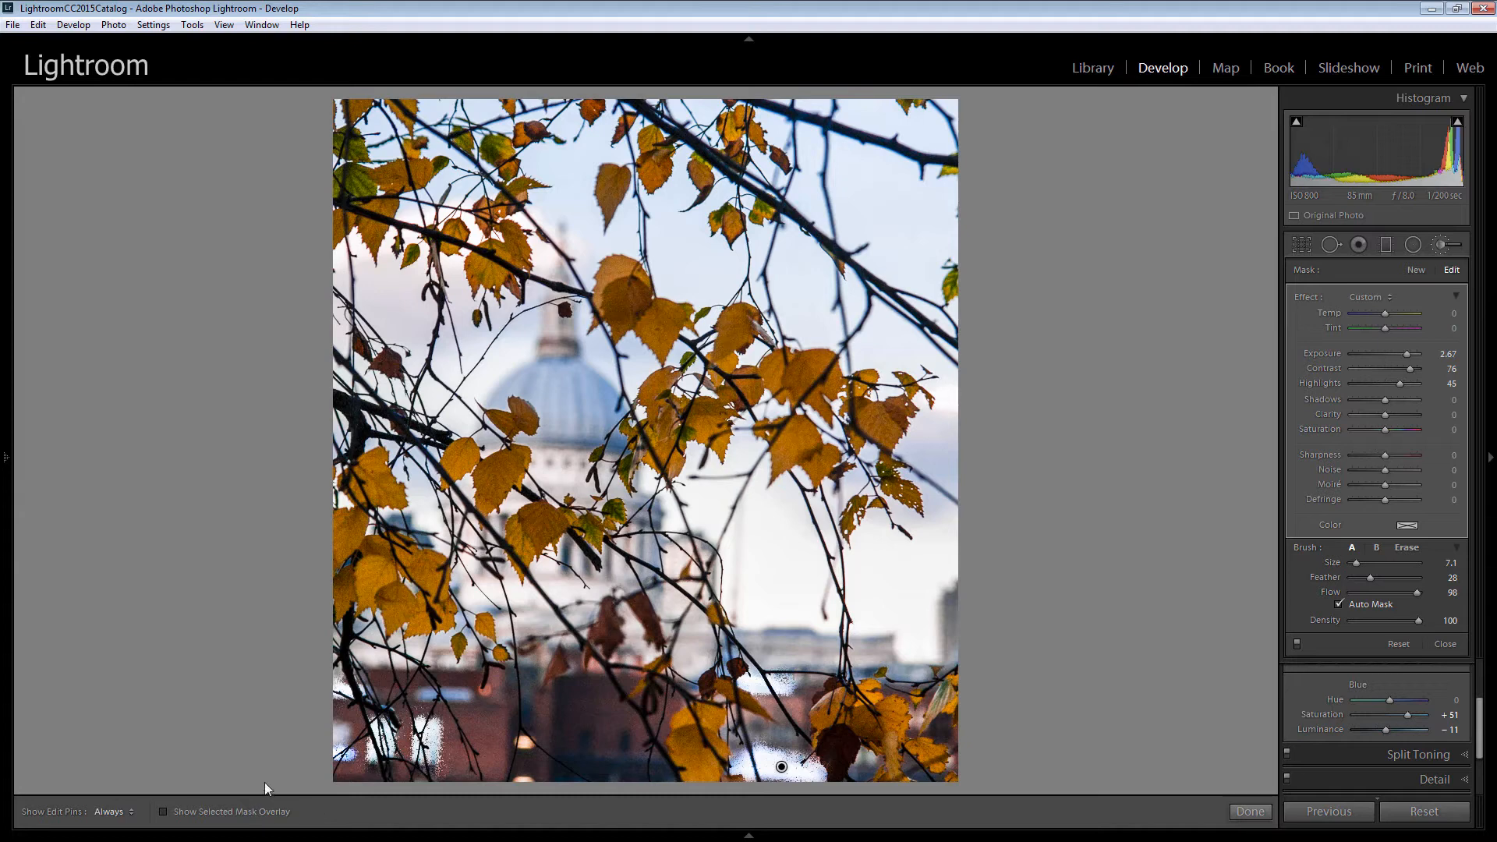
key(o)
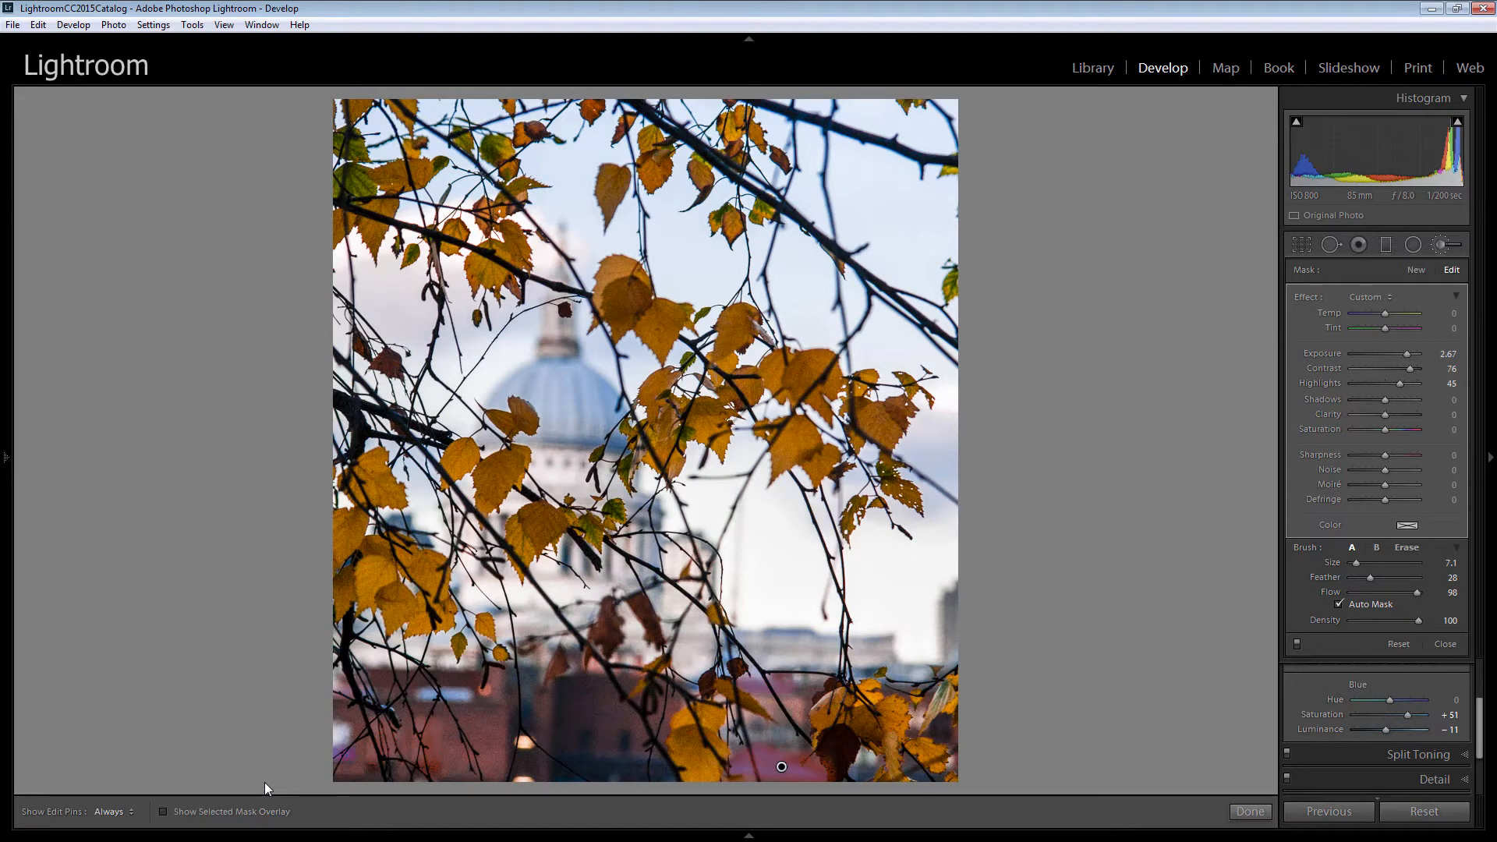
key(o)
key(o)
key(o)
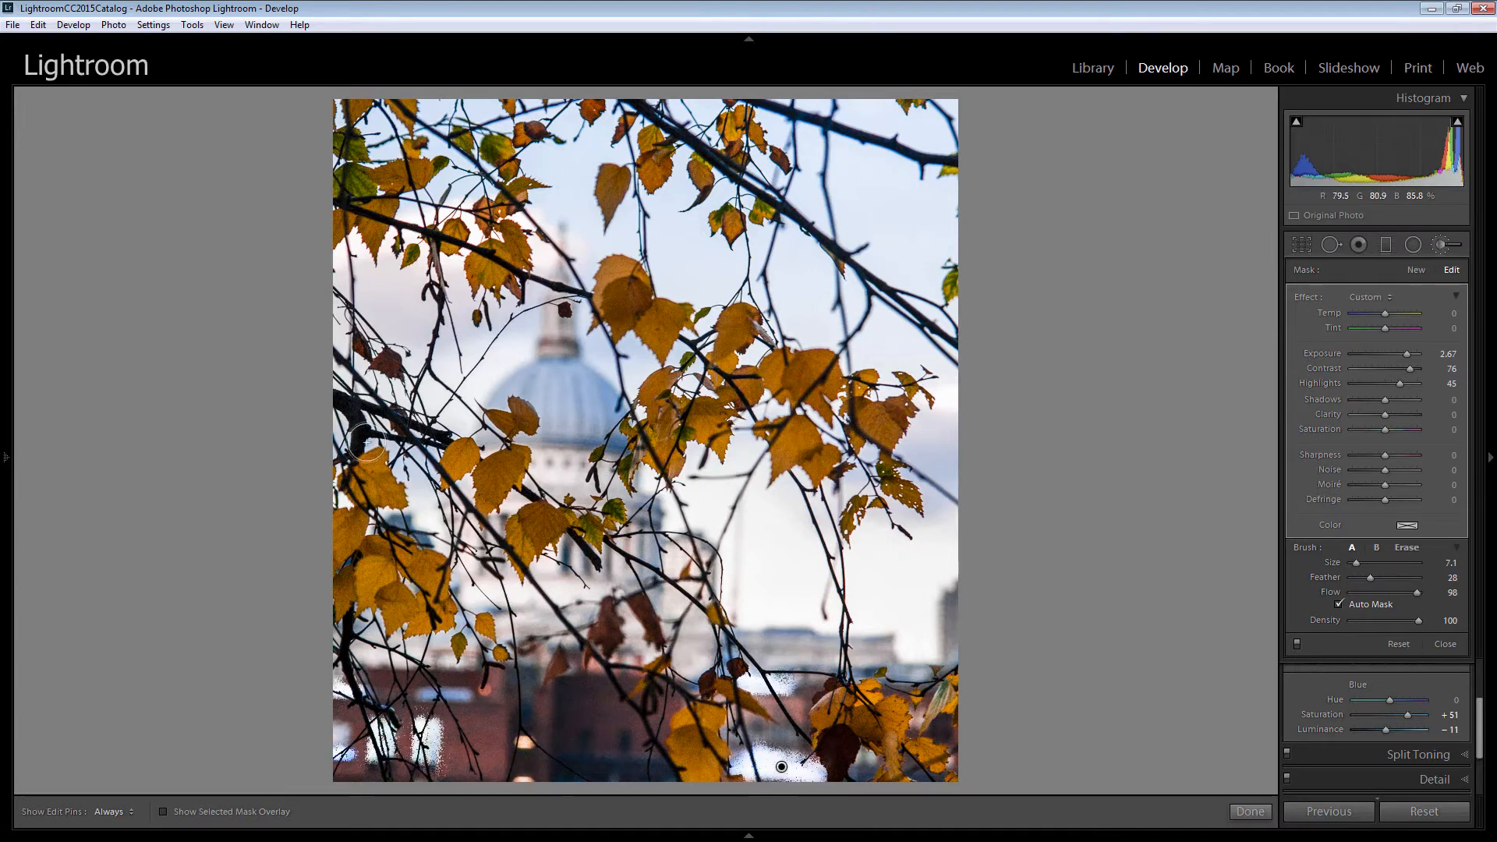
Reset the brush effect sliders, set Saturation to -48 and choose a yellow colour tint for the brush.
double_click(1308, 297)
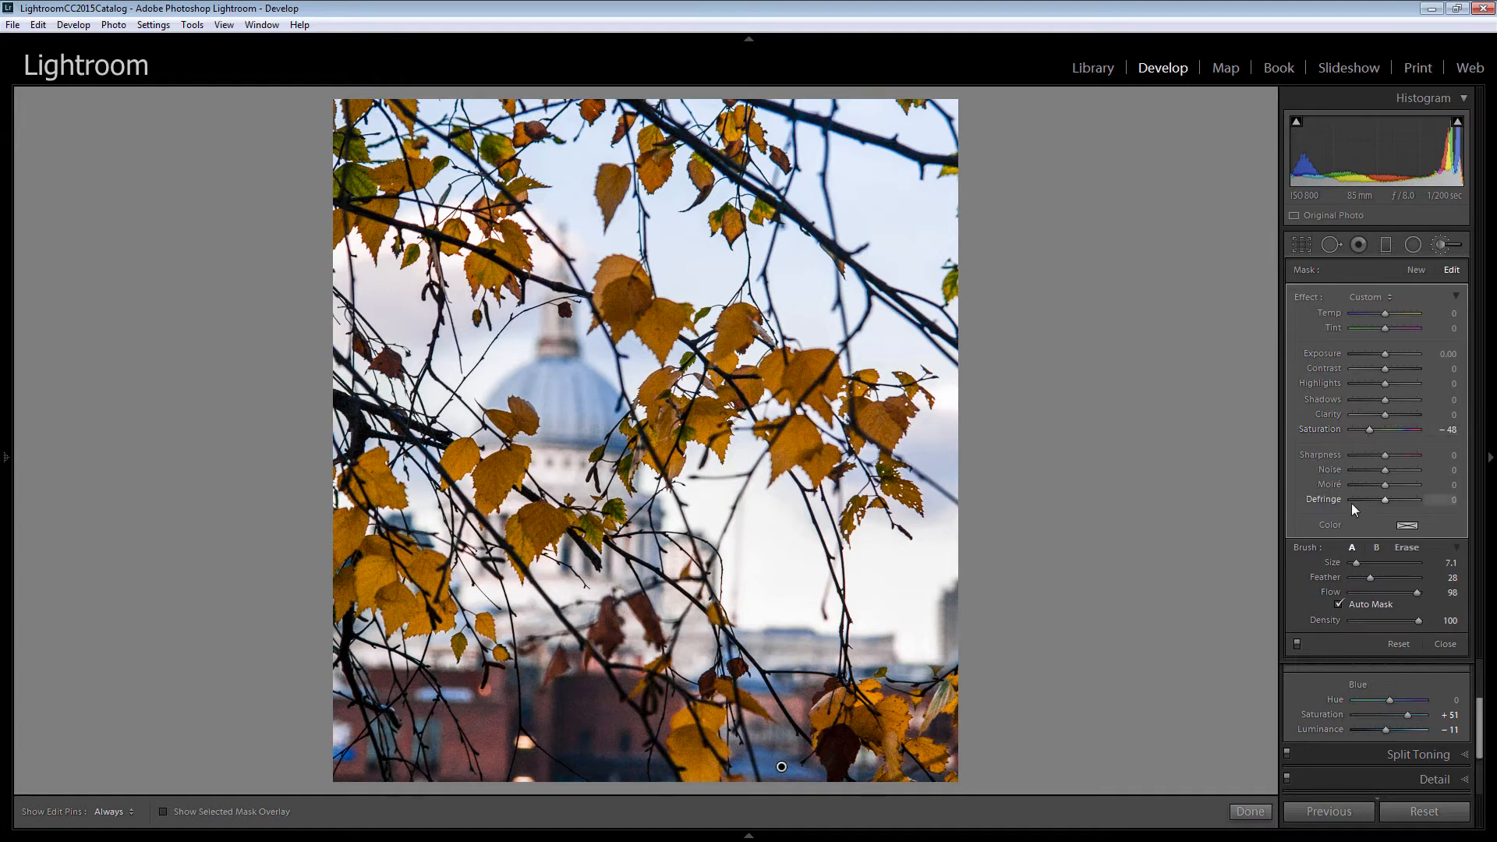
click(1406, 527)
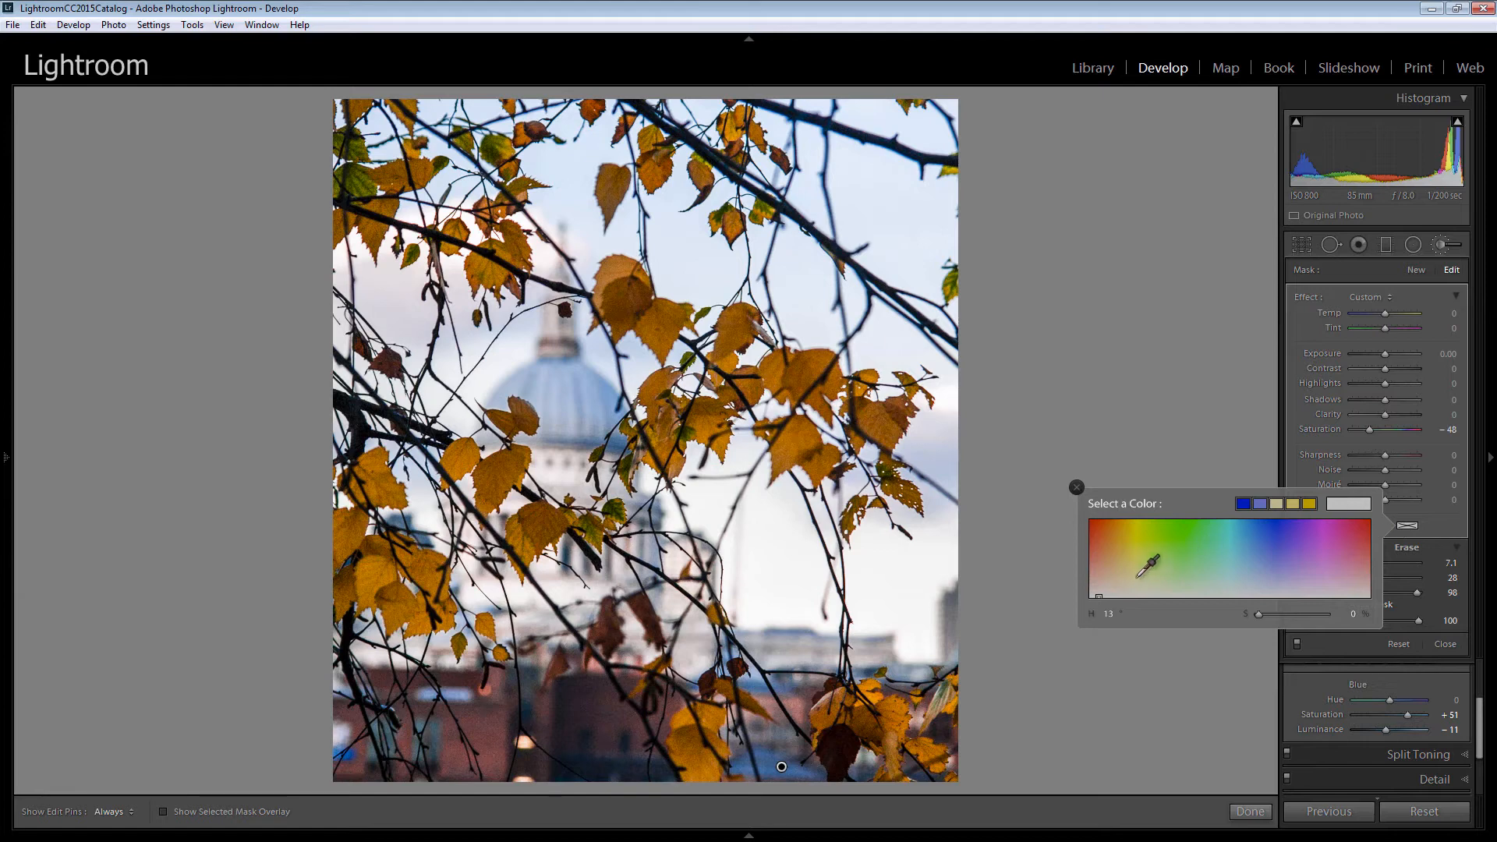
drag(1135, 577, 1138, 567)
drag(1138, 568, 1136, 553)
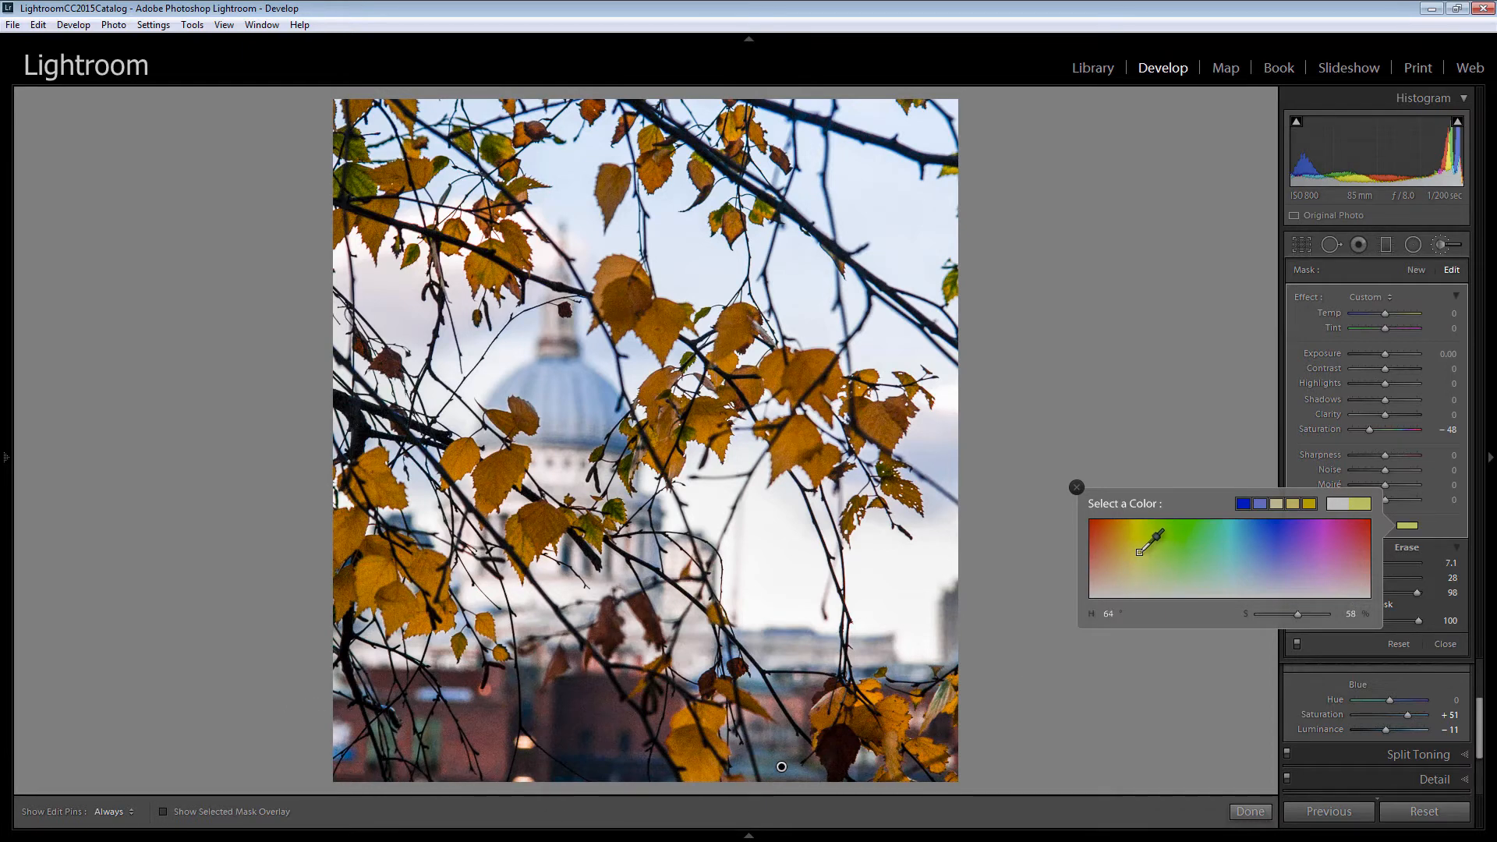
click(1076, 487)
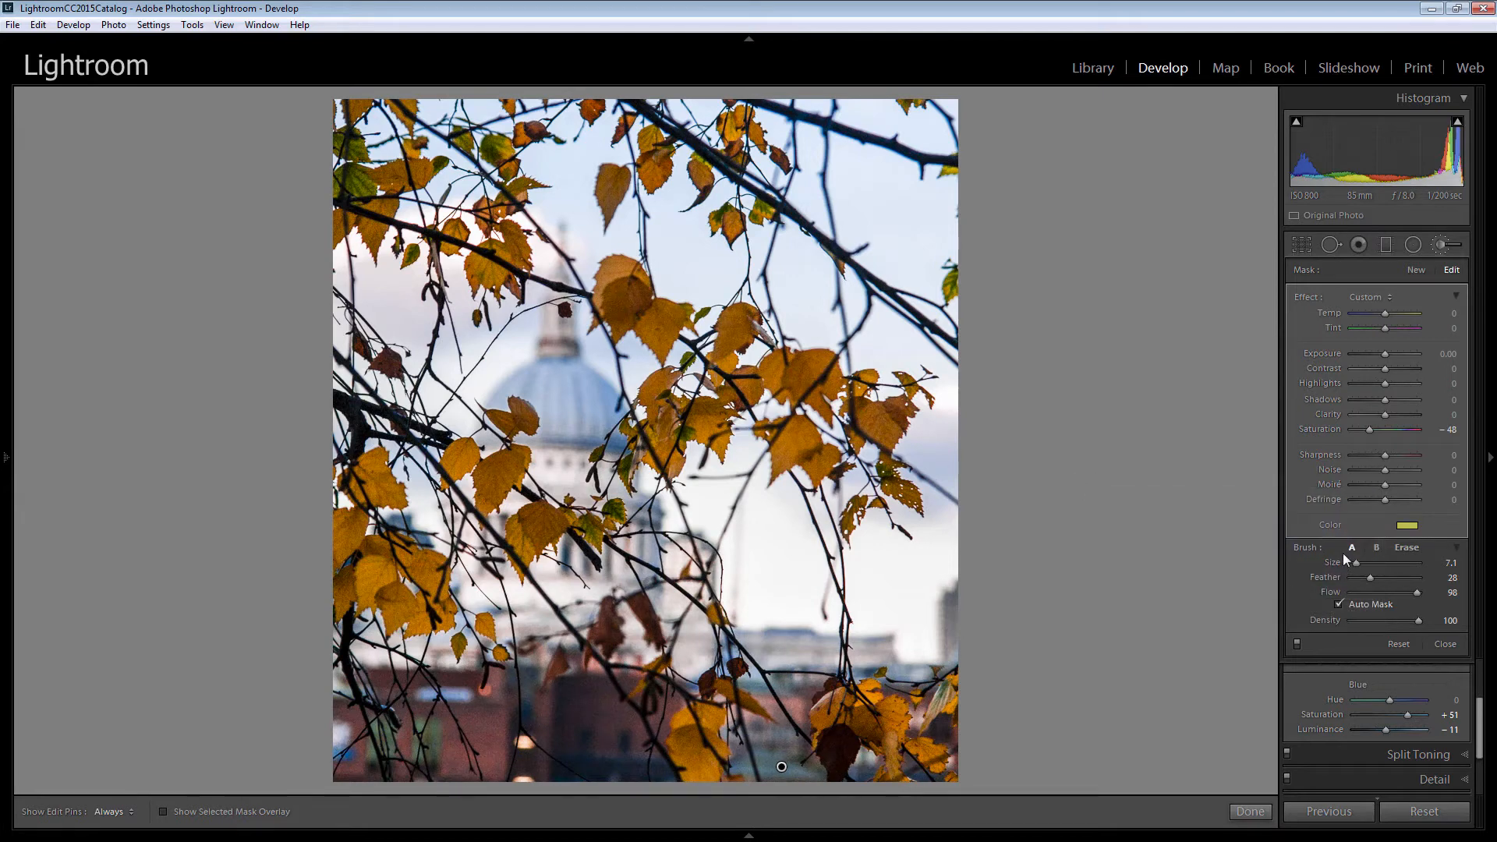
Set the brush Exposure to 0.19 and Highlights to 60, then finish the brush adjustment.
drag(1383, 385, 1386, 354)
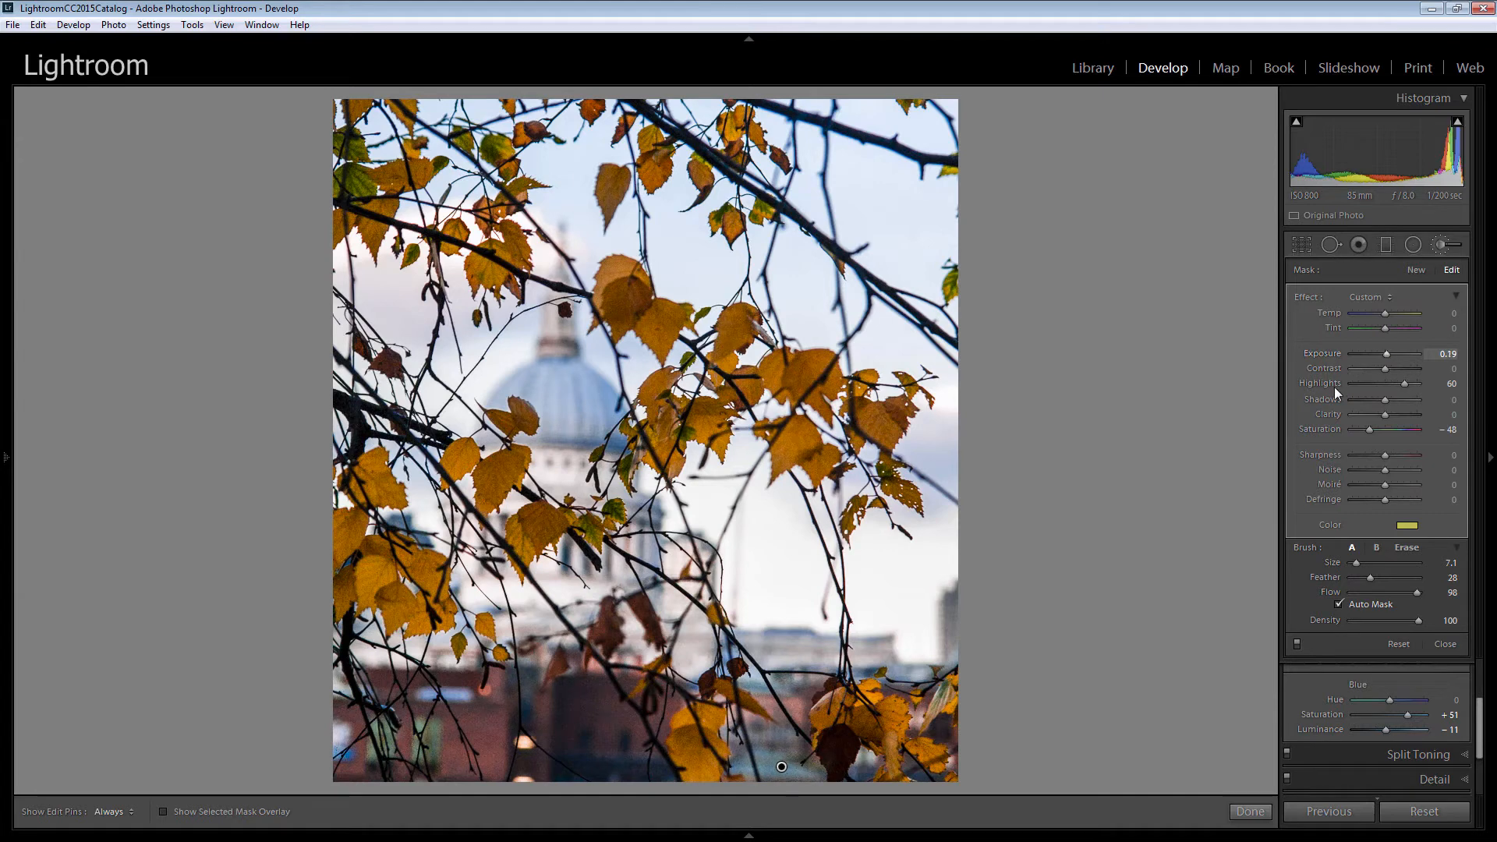
click(1250, 812)
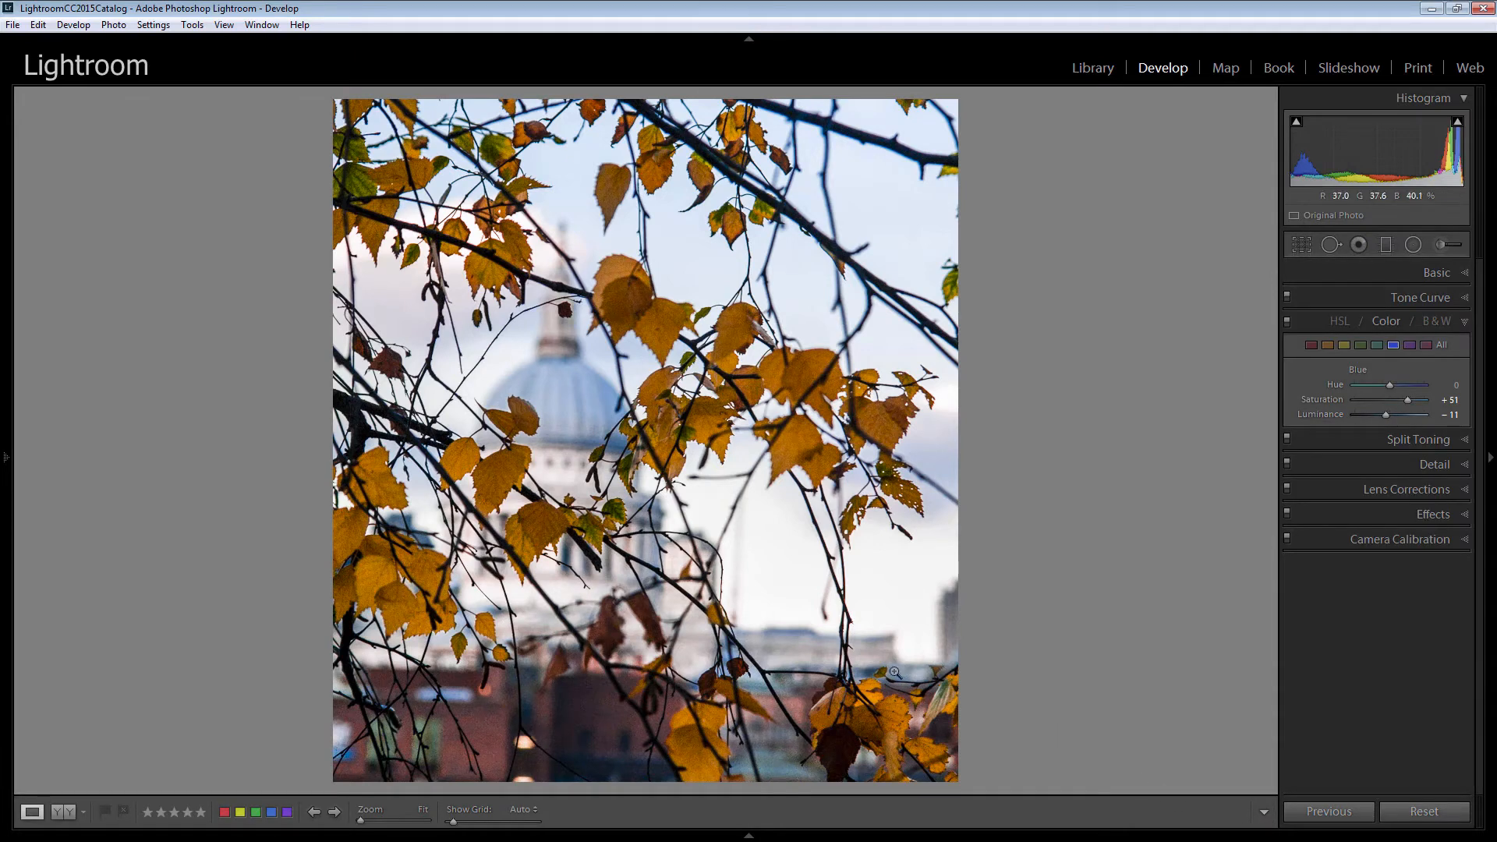
Zoom to 1:1 on the leaves, open Detail and set Luminance noise reduction to 57.
click(639, 417)
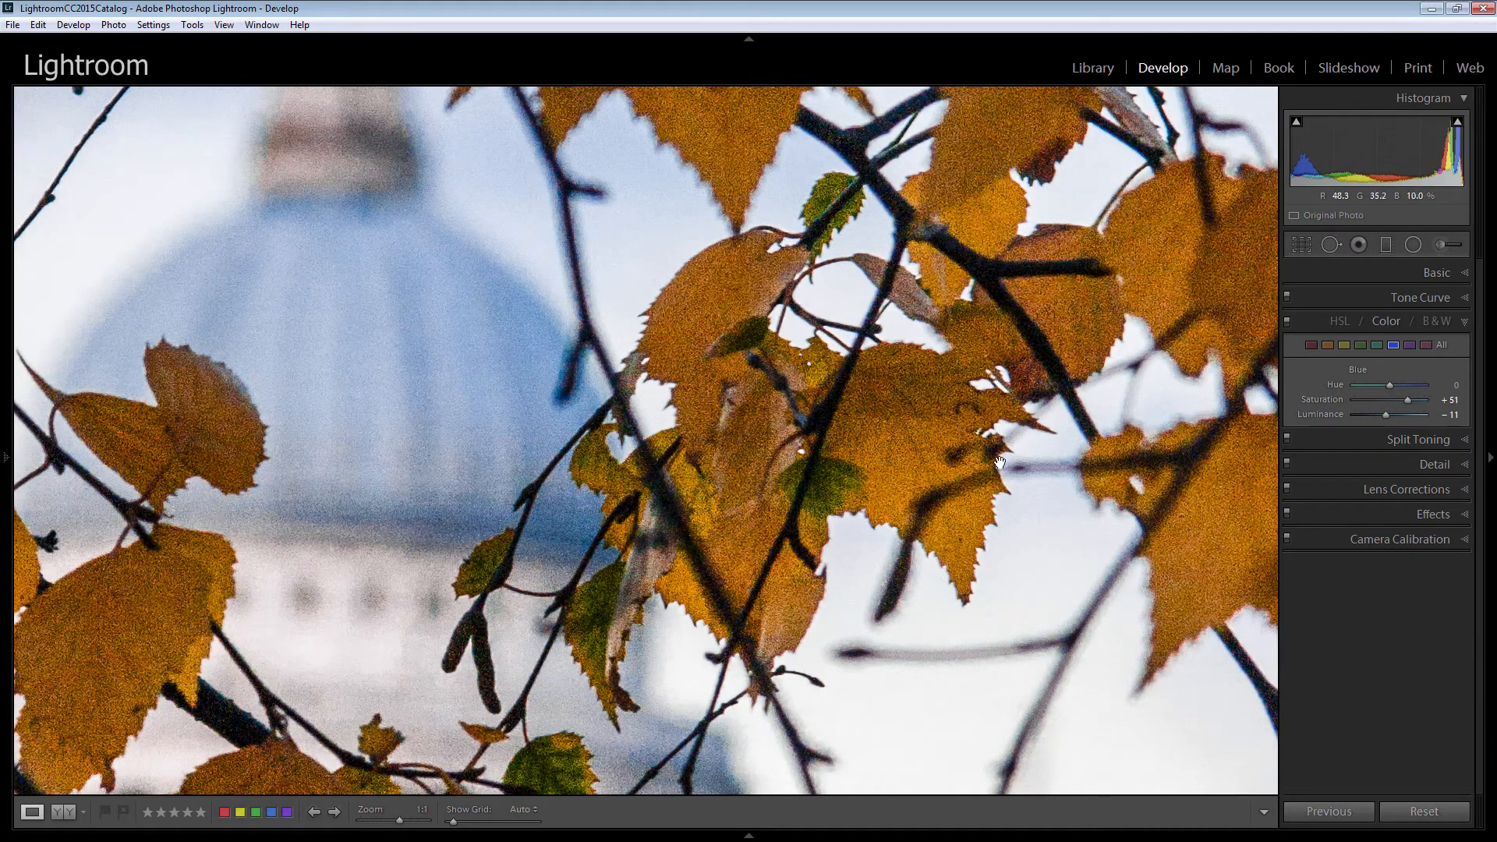
click(1466, 466)
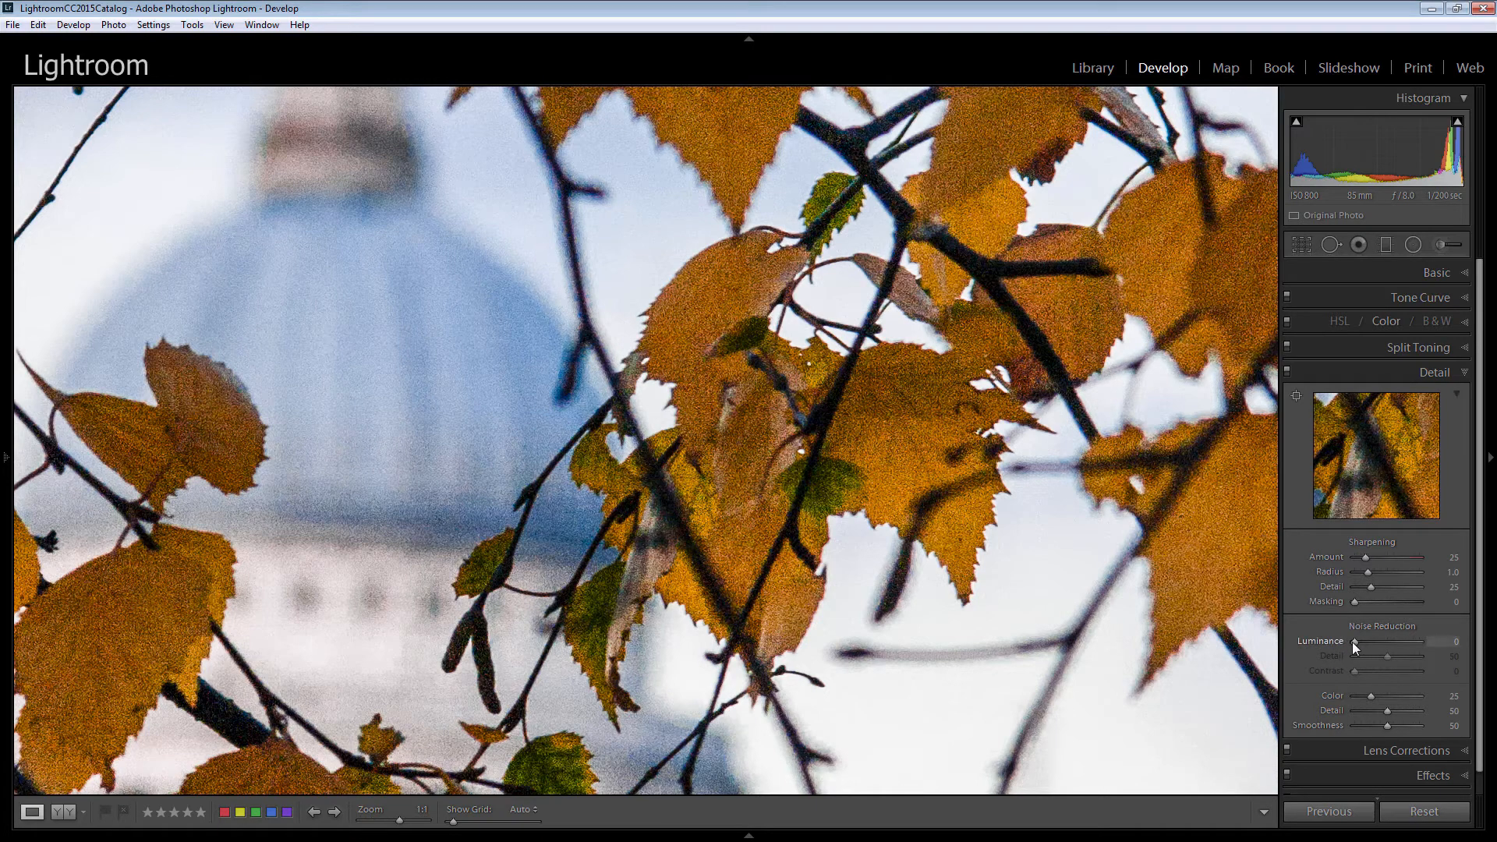
drag(1354, 642, 1377, 642)
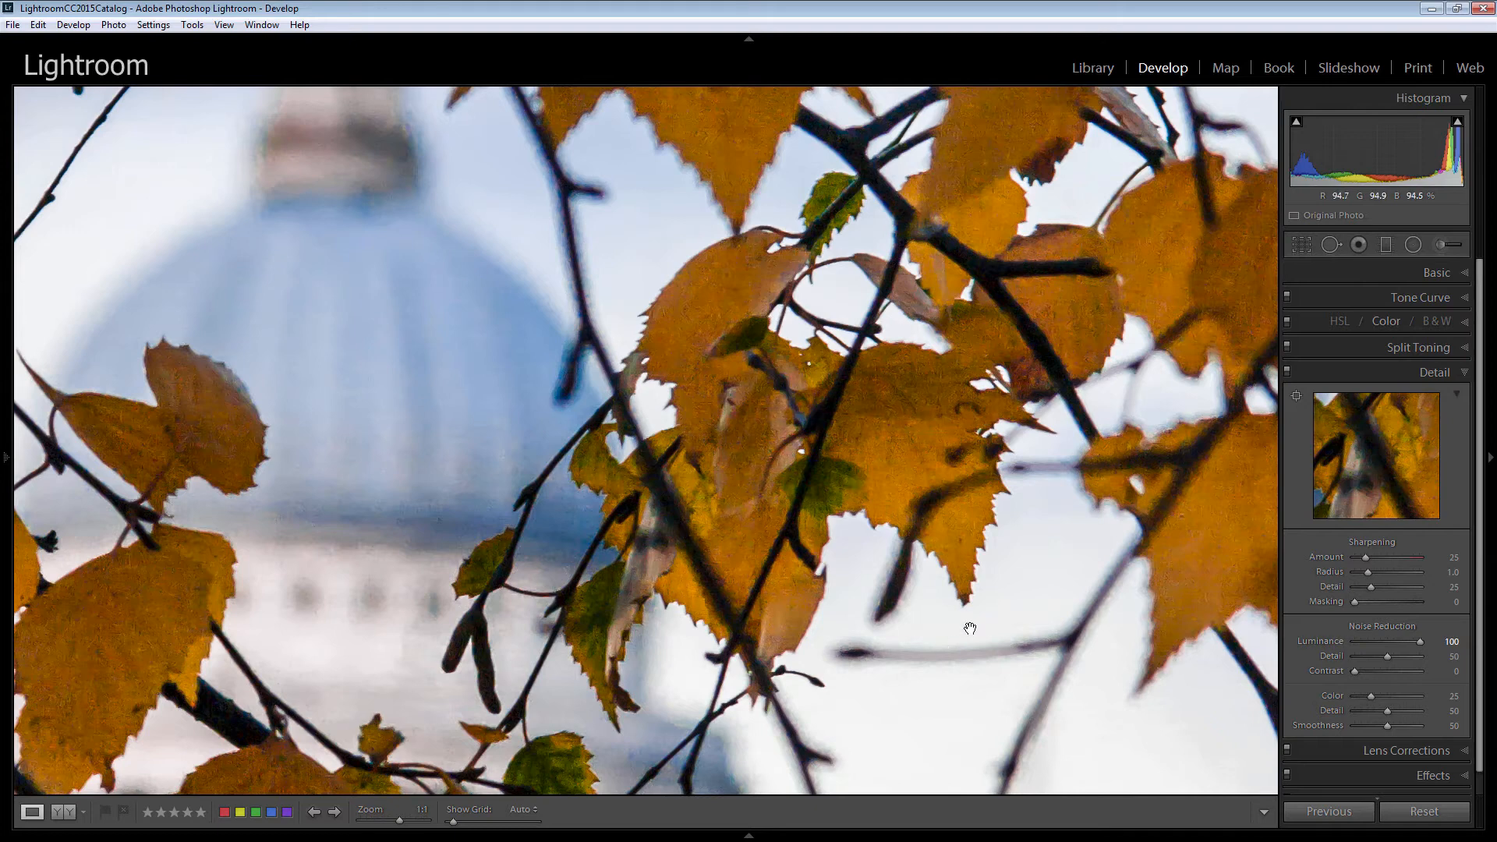
double_click(1326, 642)
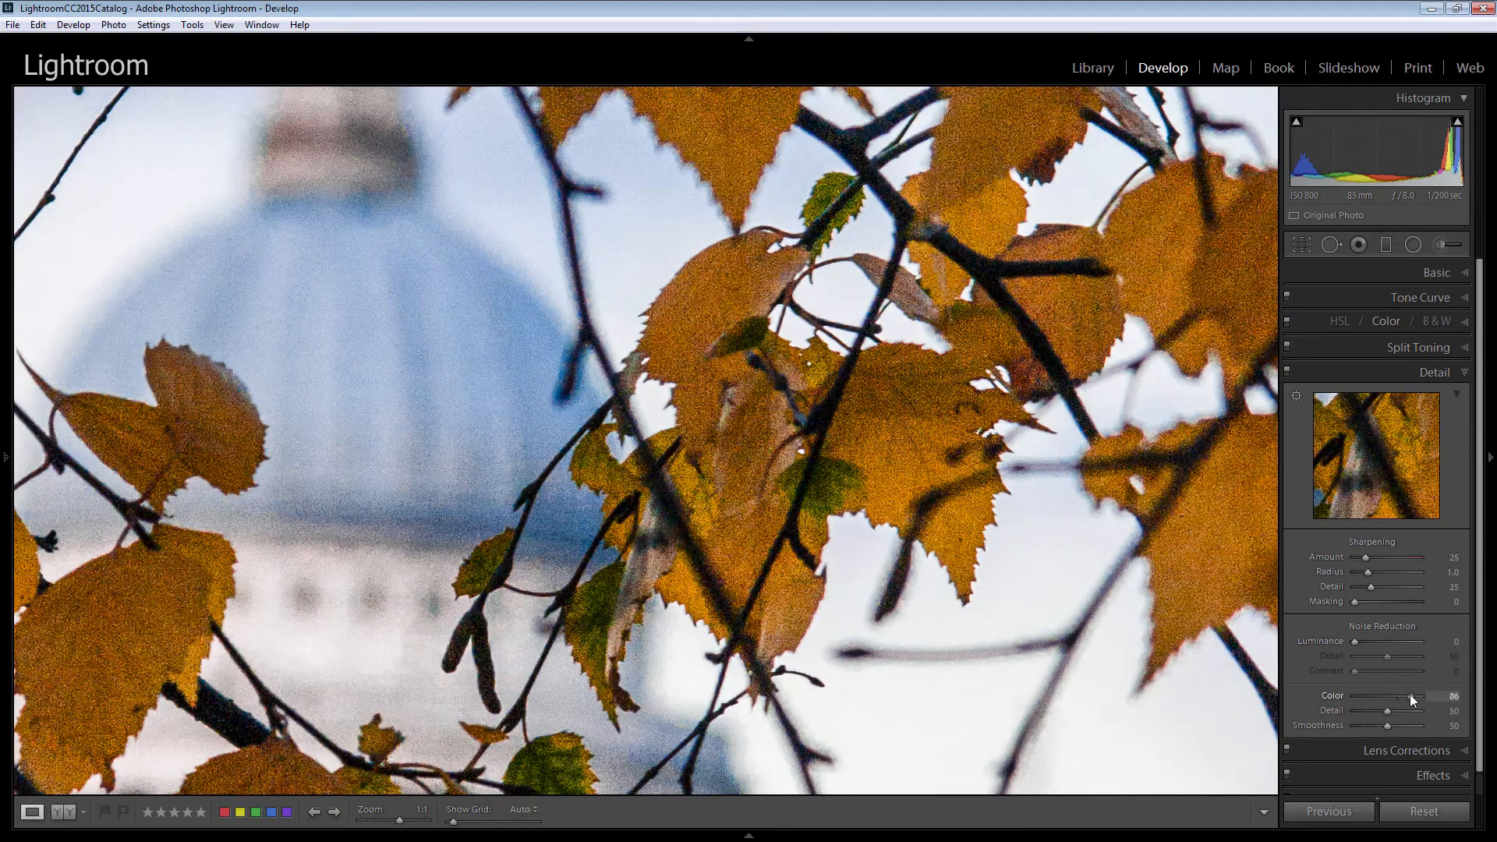
double_click(1332, 695)
drag(1355, 642, 1364, 642)
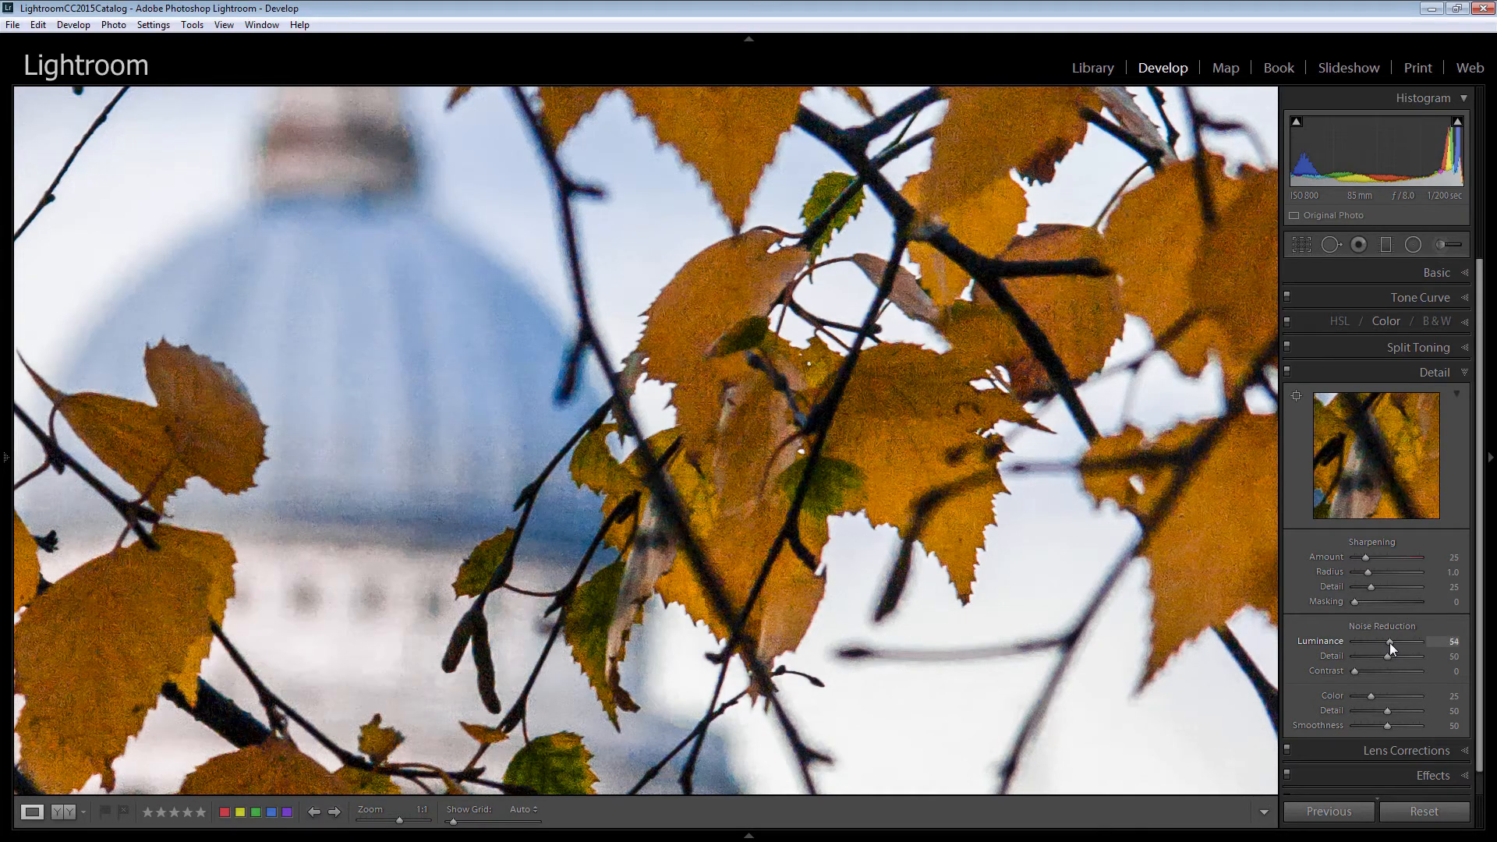
drag(1389, 643, 1392, 643)
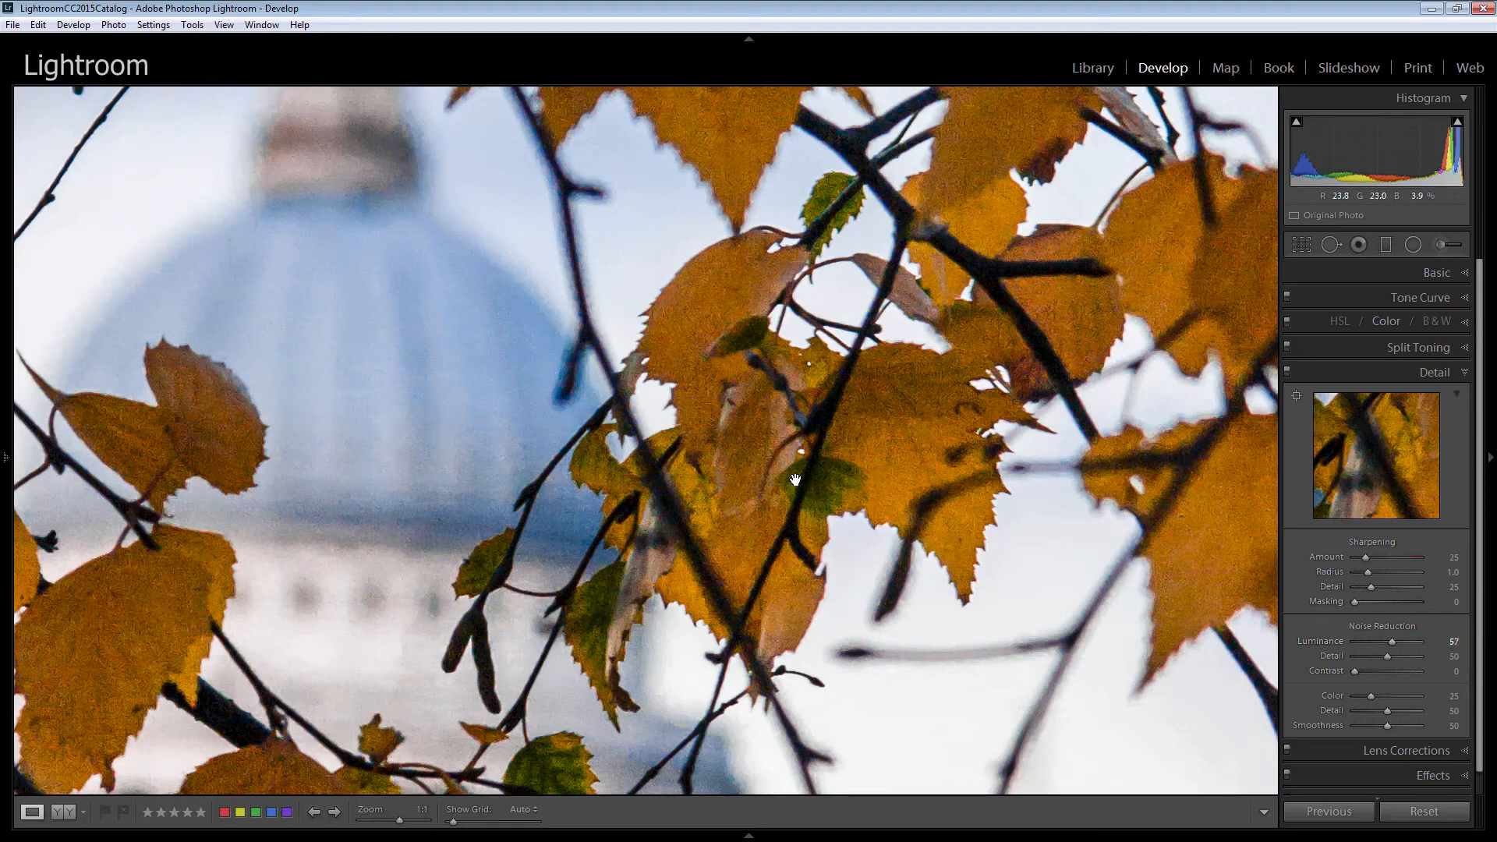
Set sharpening Amount to 105 and Radius to 0.5, previewing the sharpening in the grayscale view.
drag(991, 491, 616, 482)
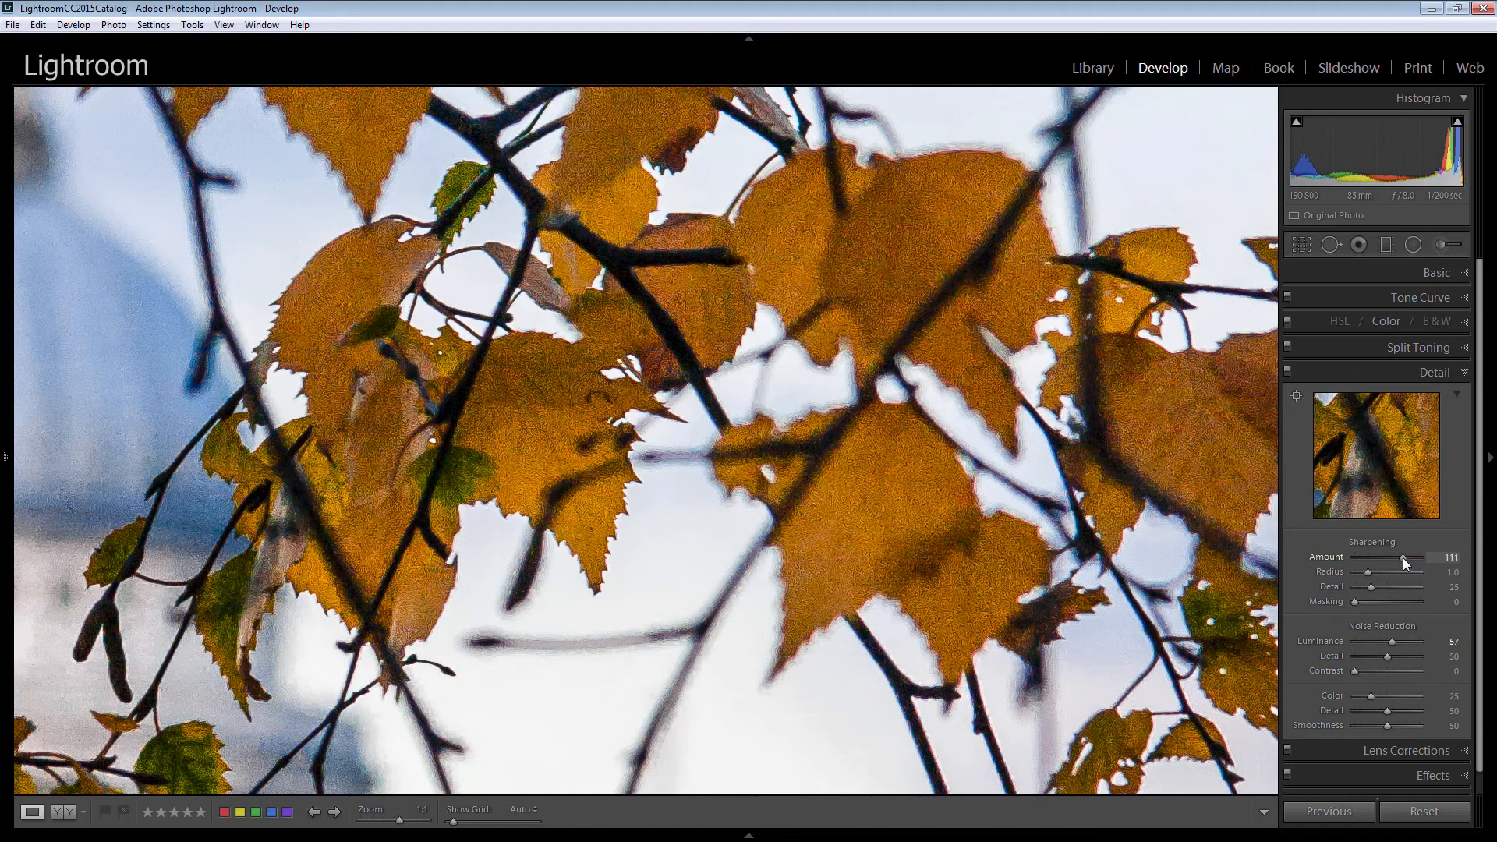
drag(1402, 558, 1401, 558)
key(alt)
drag(1368, 570, 1368, 570)
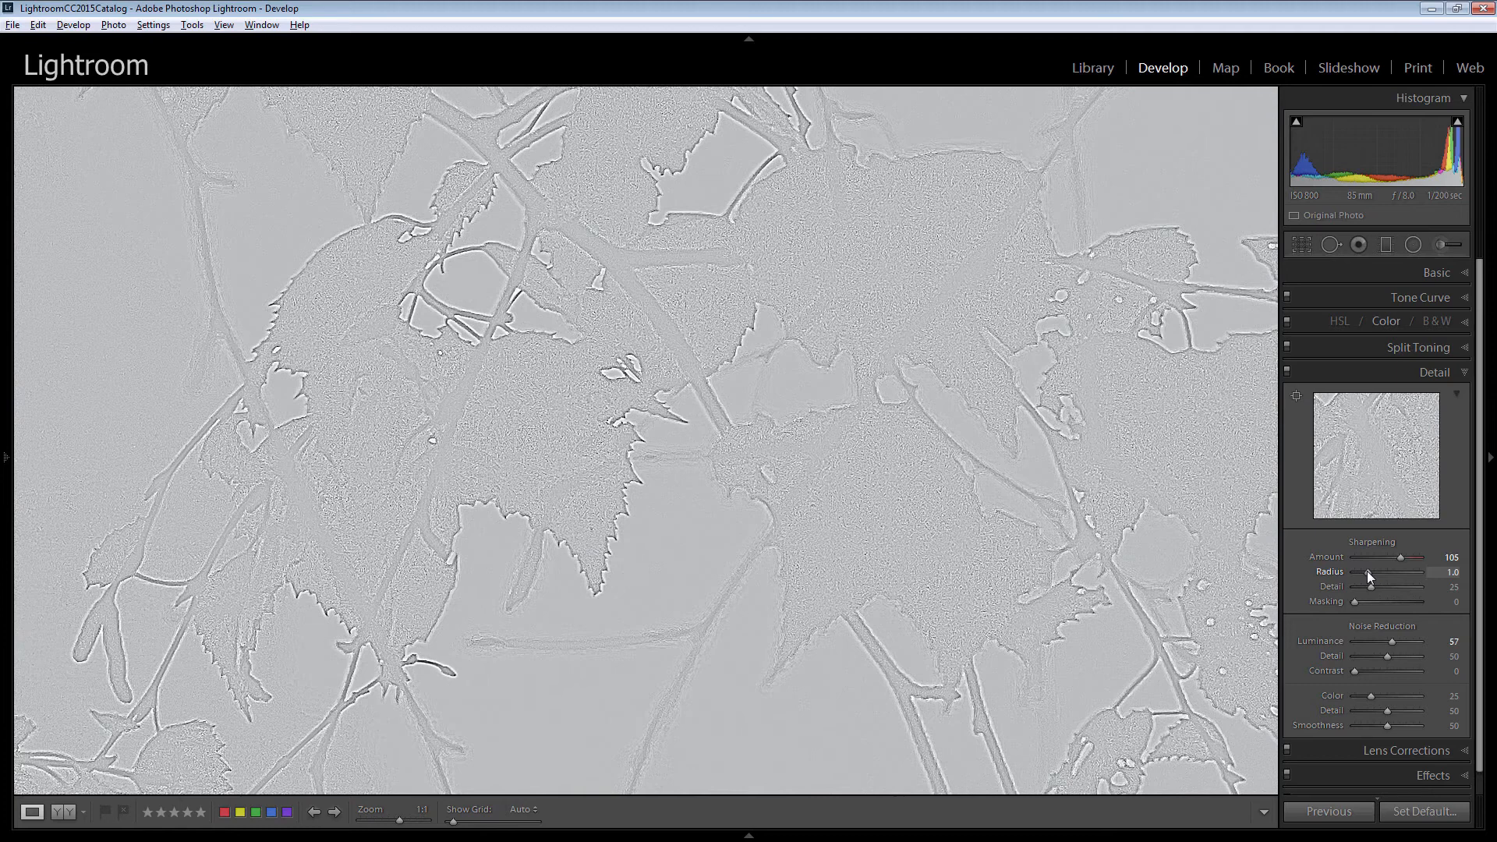
drag(1366, 571, 1389, 568)
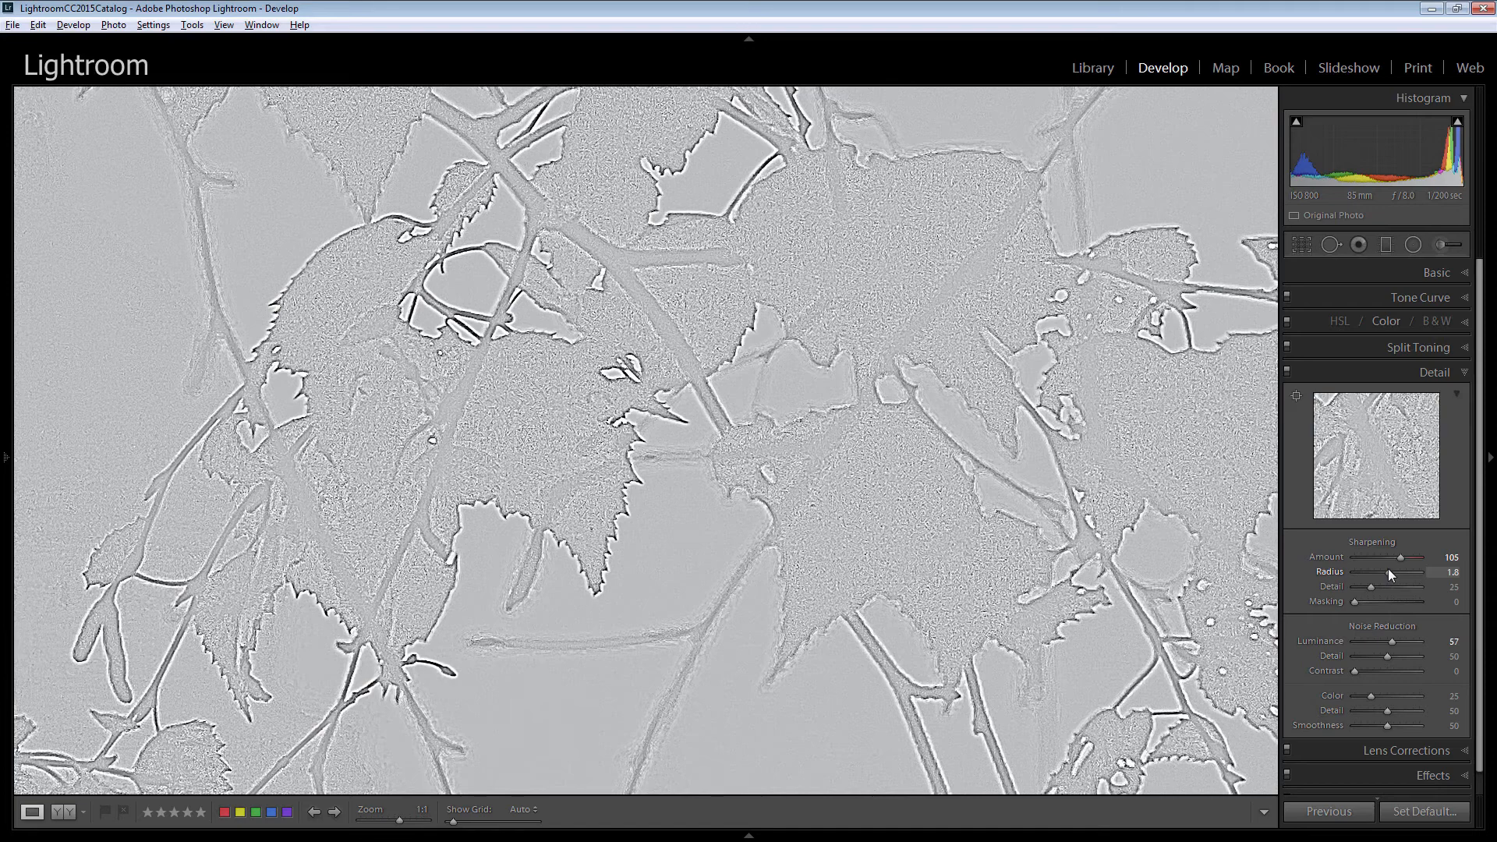
drag(1388, 568, 1351, 582)
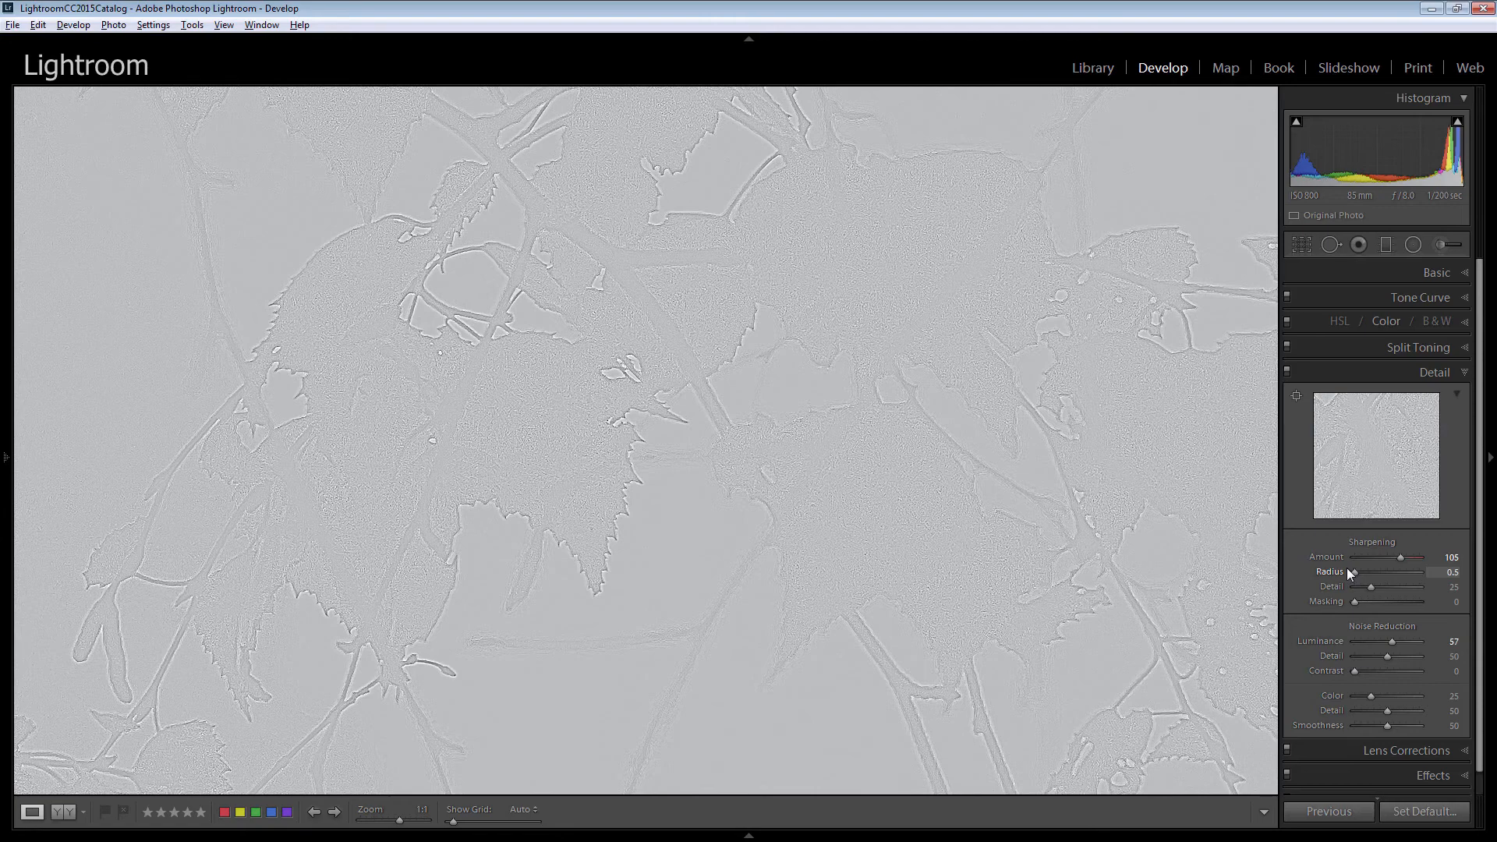
drag(1347, 570, 1347, 570)
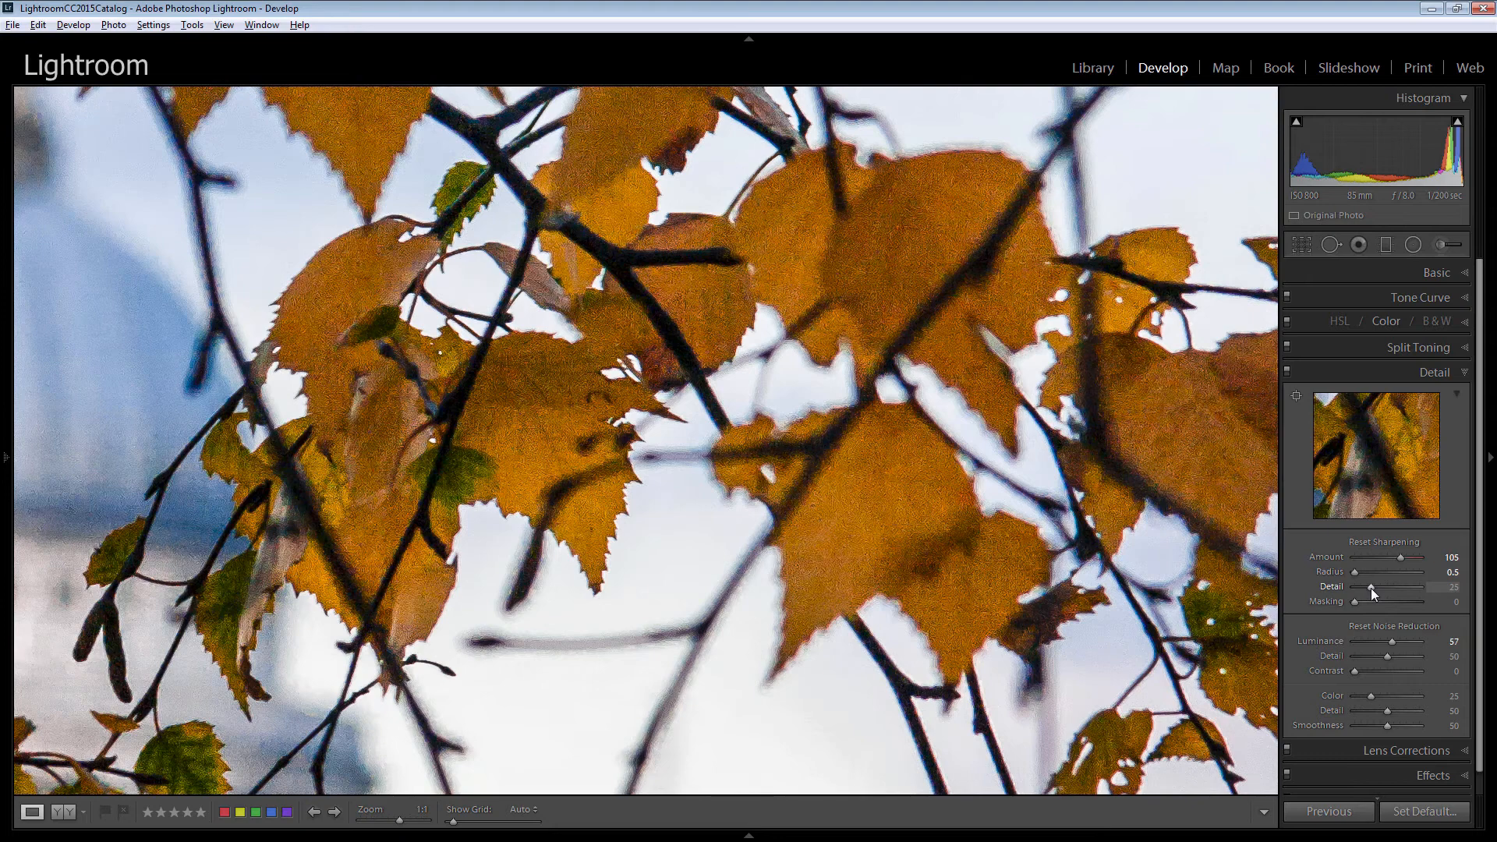
Set the sharpening Detail to 0 while previewing its effect.
drag(1371, 588, 1371, 588)
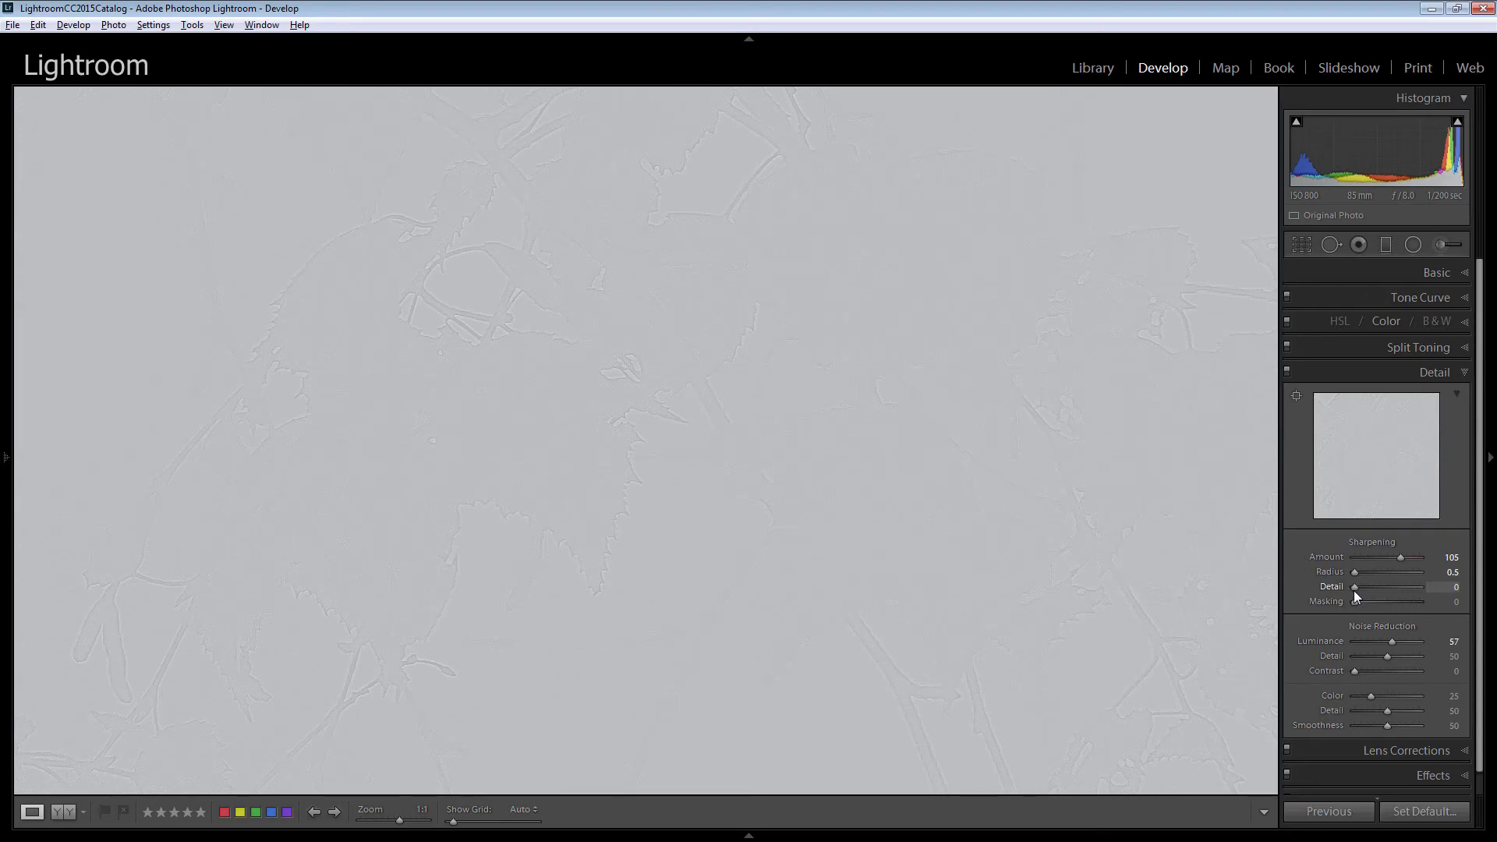
drag(1354, 591, 1354, 591)
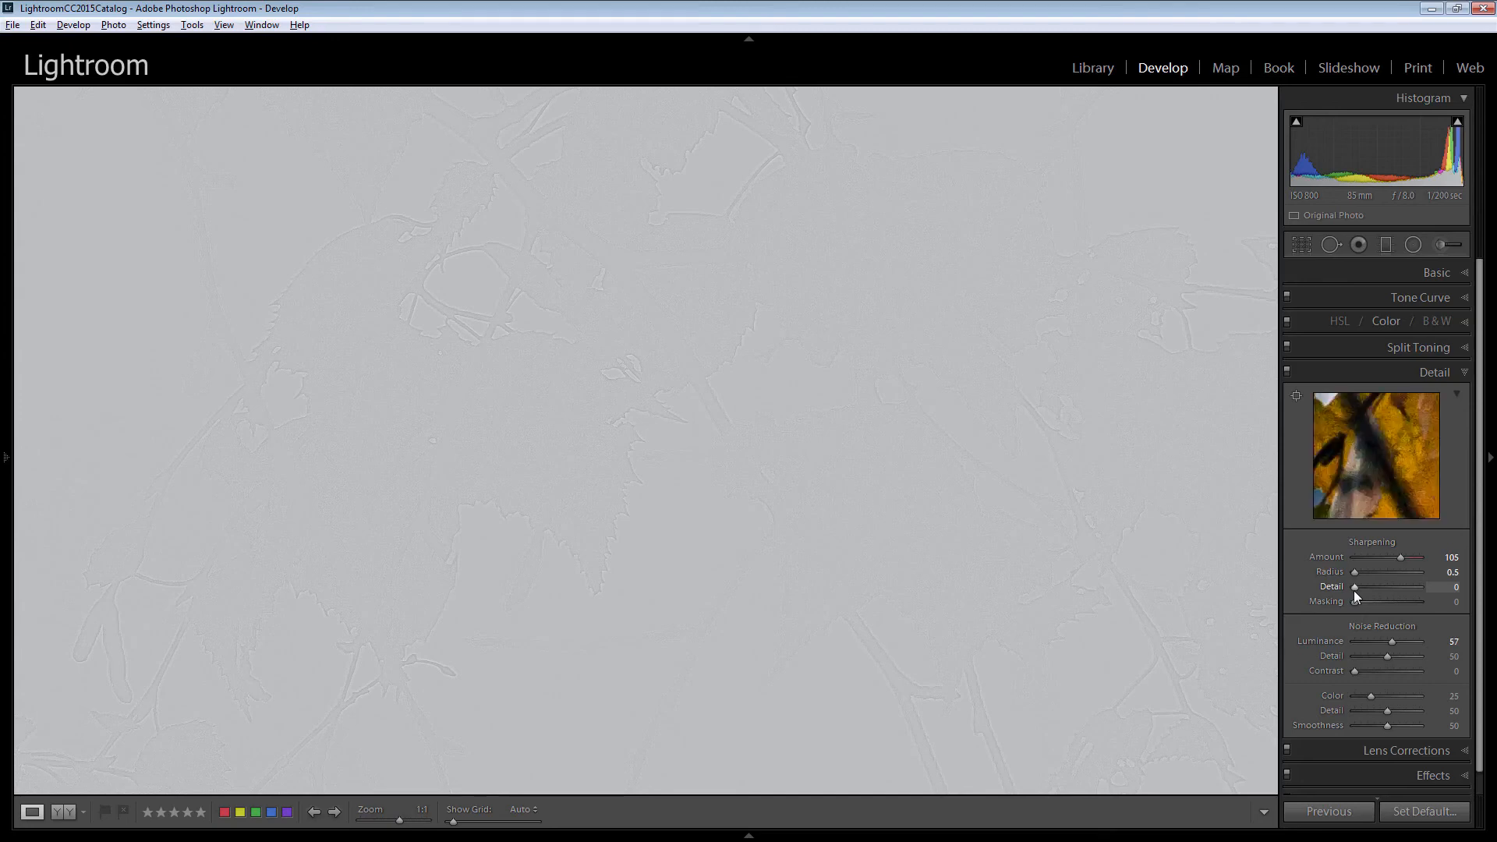
key(alt)
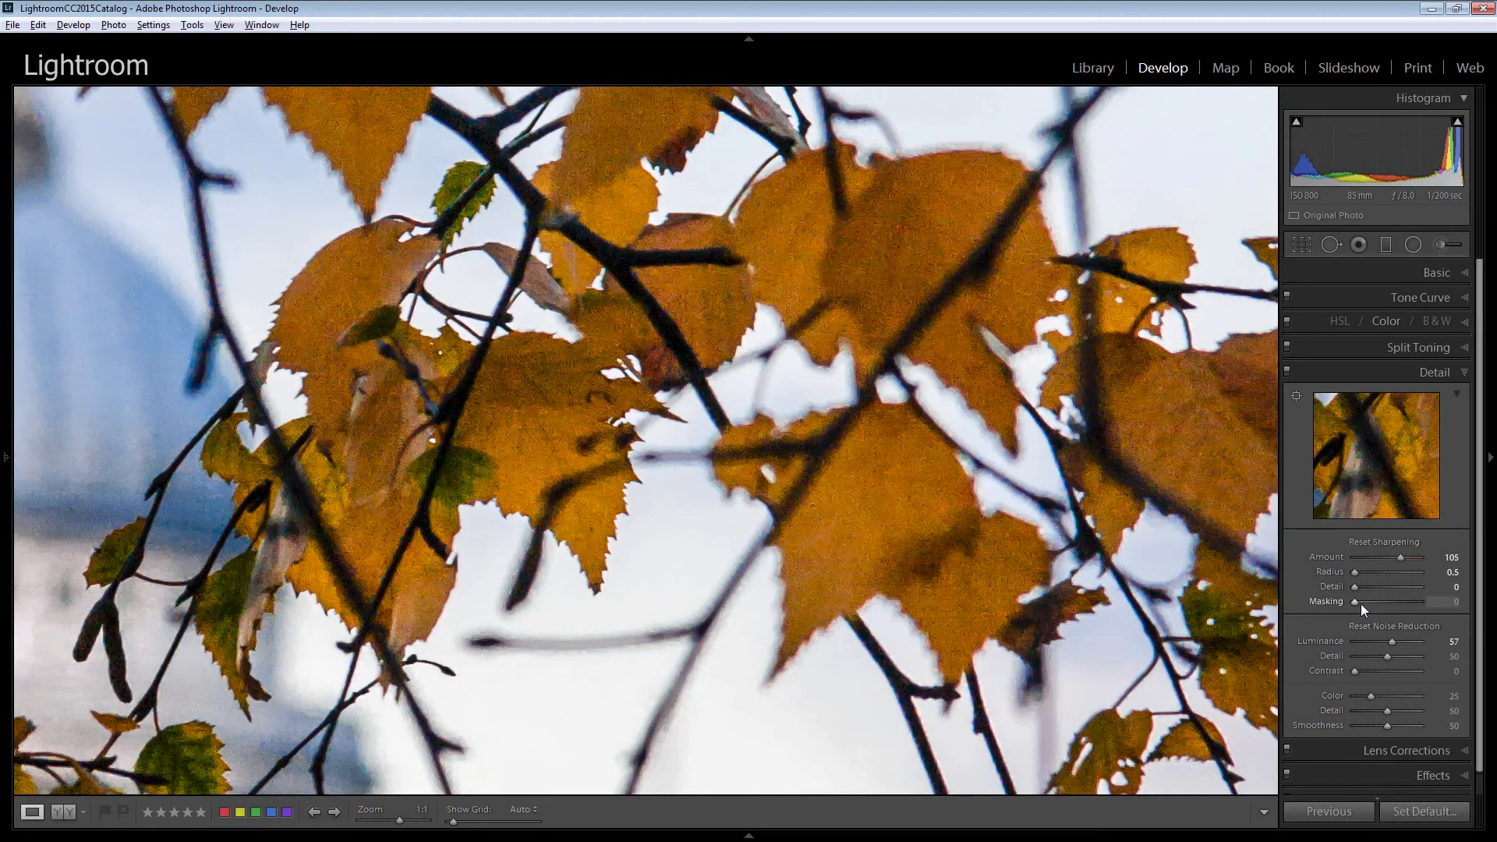
Set the sharpening Masking to 100 and raise the sharpening Amount to 145.
drag(1354, 600, 1430, 608)
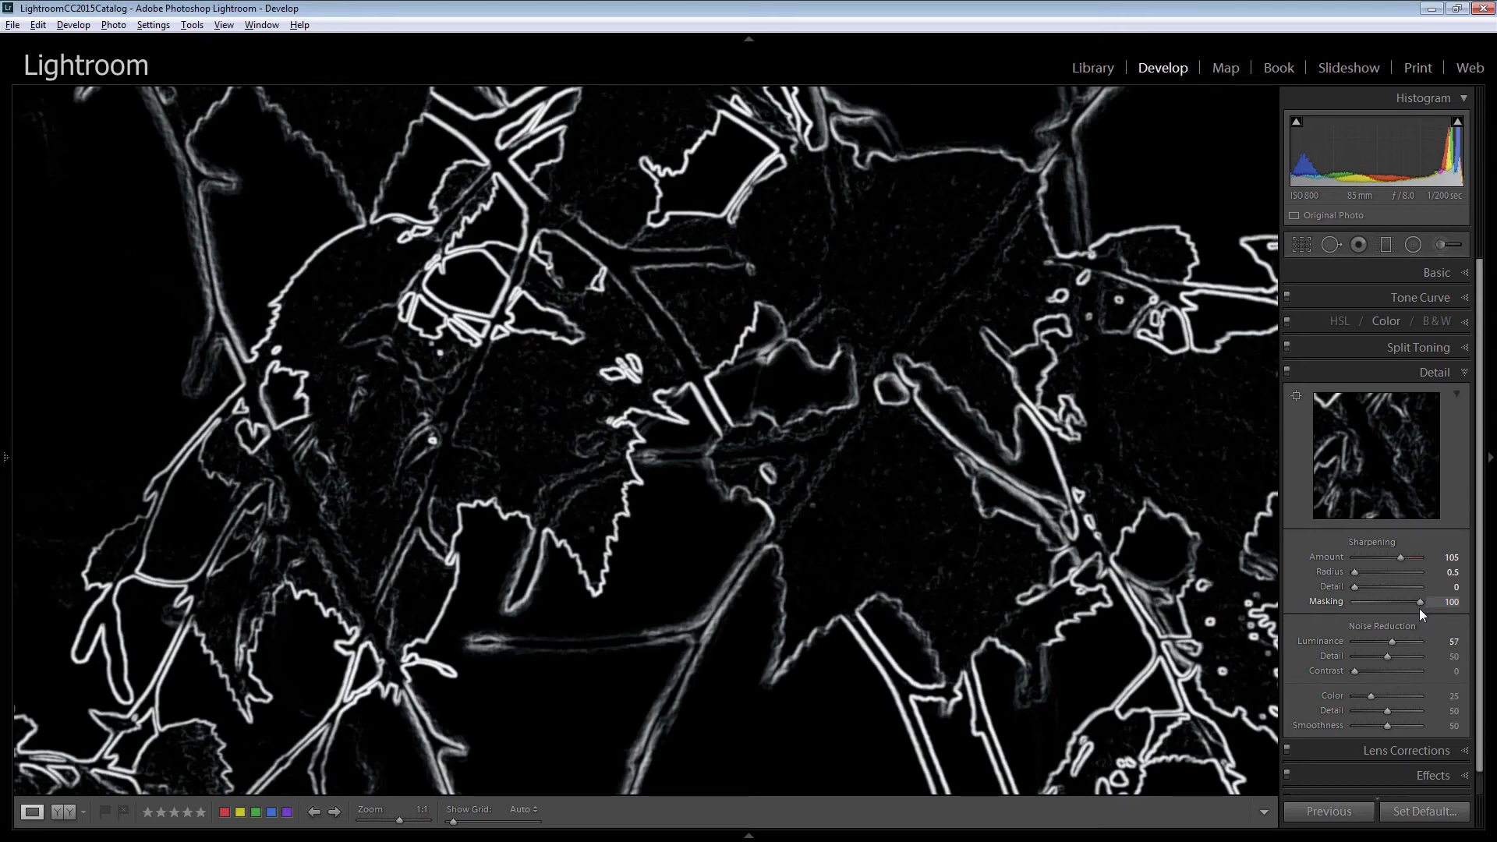
drag(1420, 610, 1420, 609)
drag(1428, 602, 1429, 602)
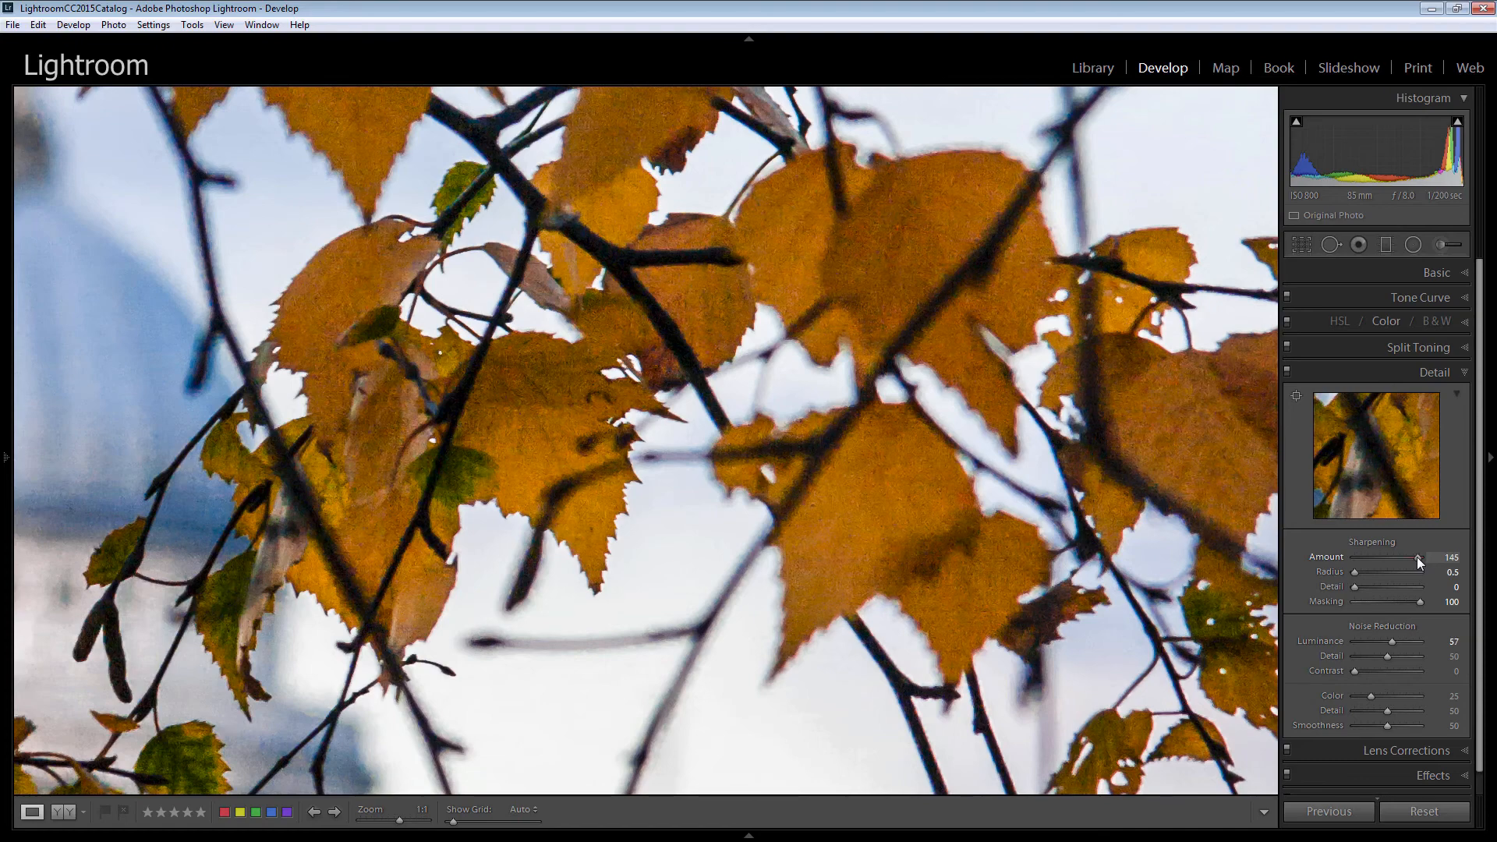
Zoom back to fit and compare the before and after versions of the photo in Lights Out mode.
click(560, 443)
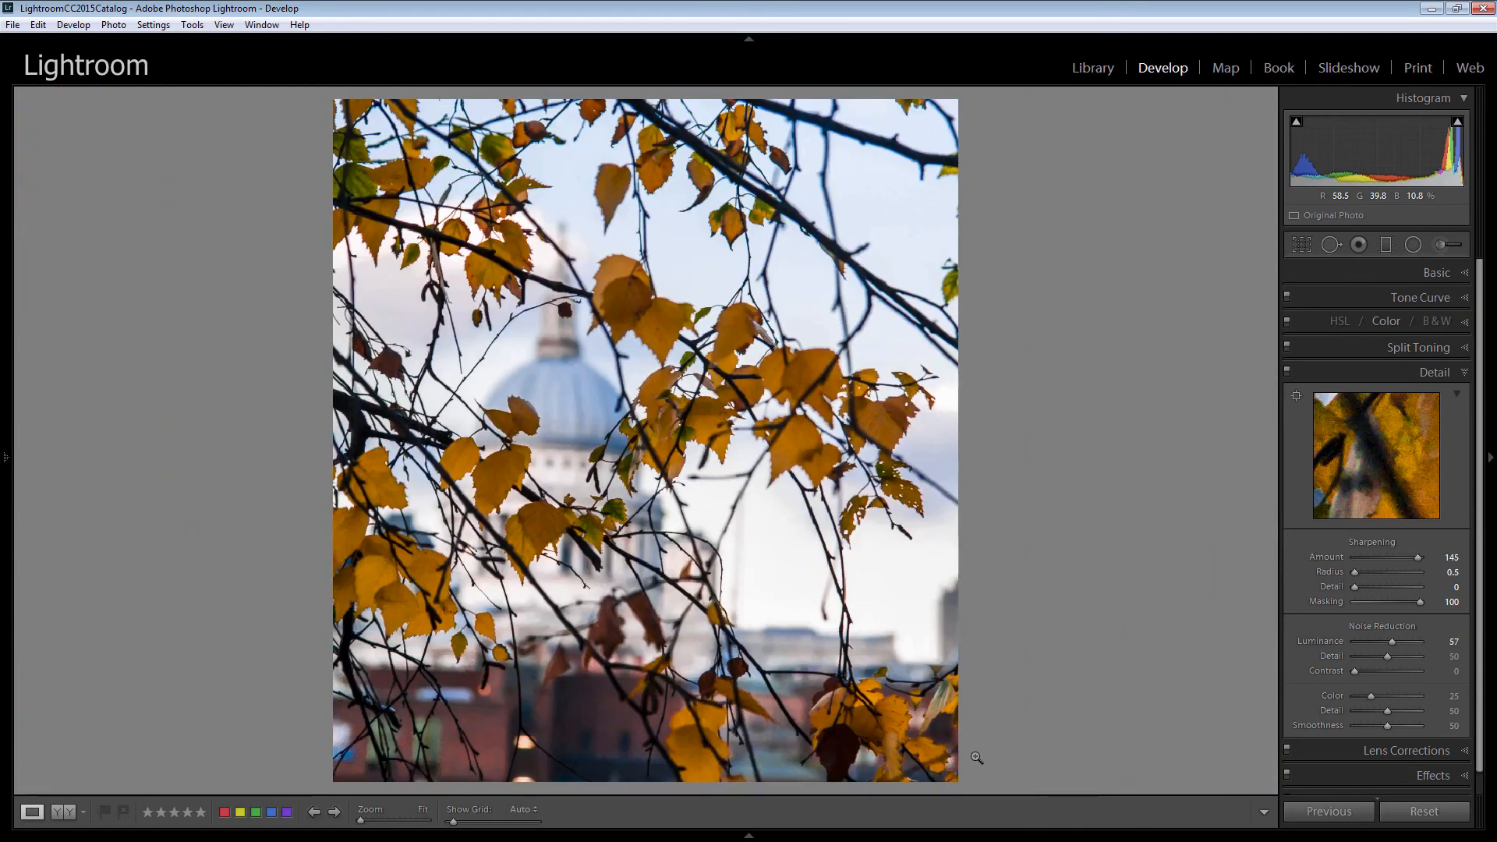
key(ctrl+shift+e)
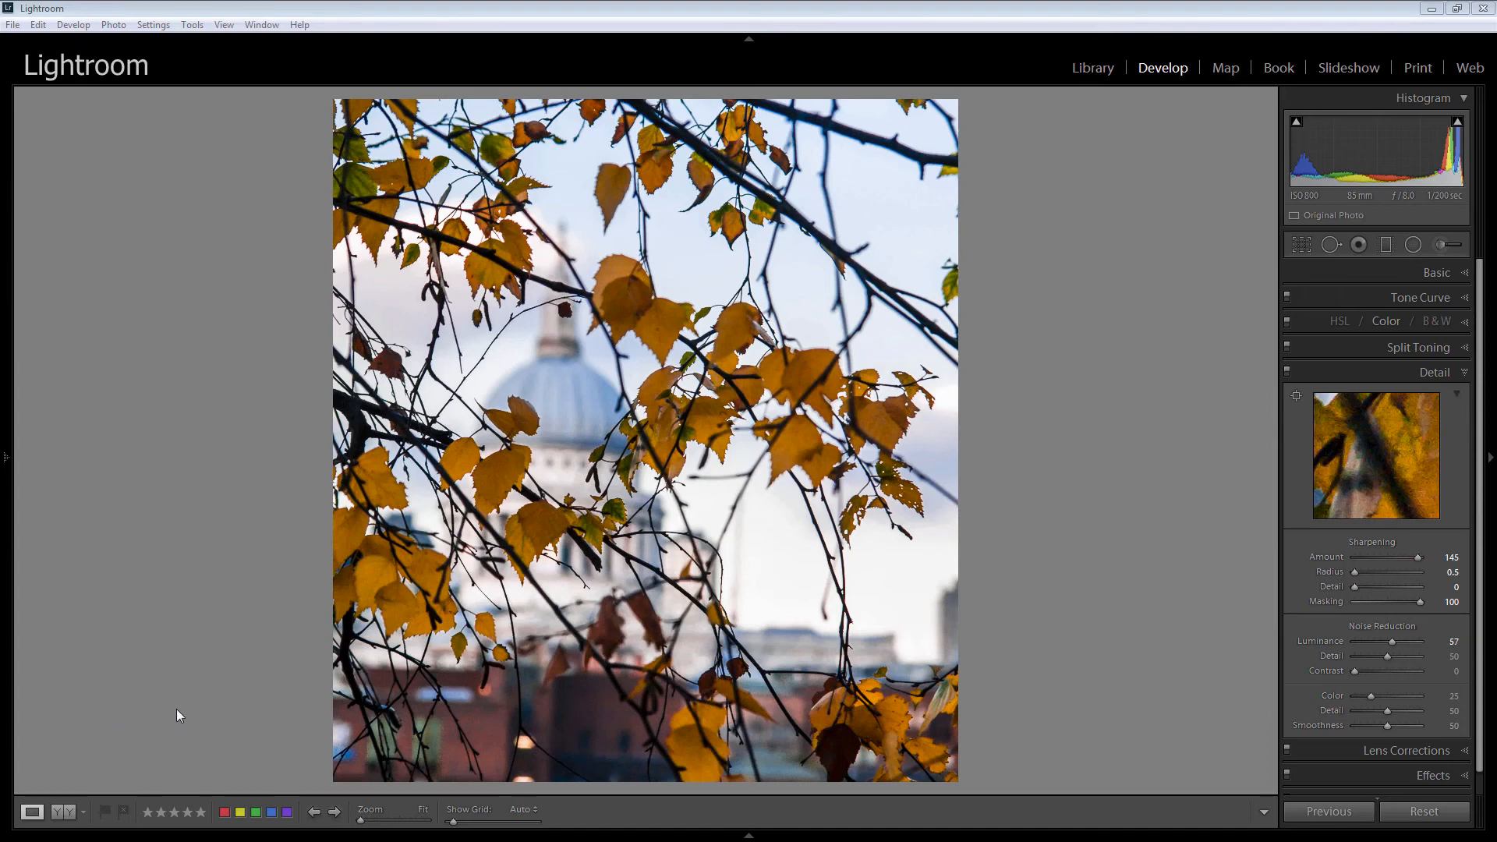
key(l)
key(l)
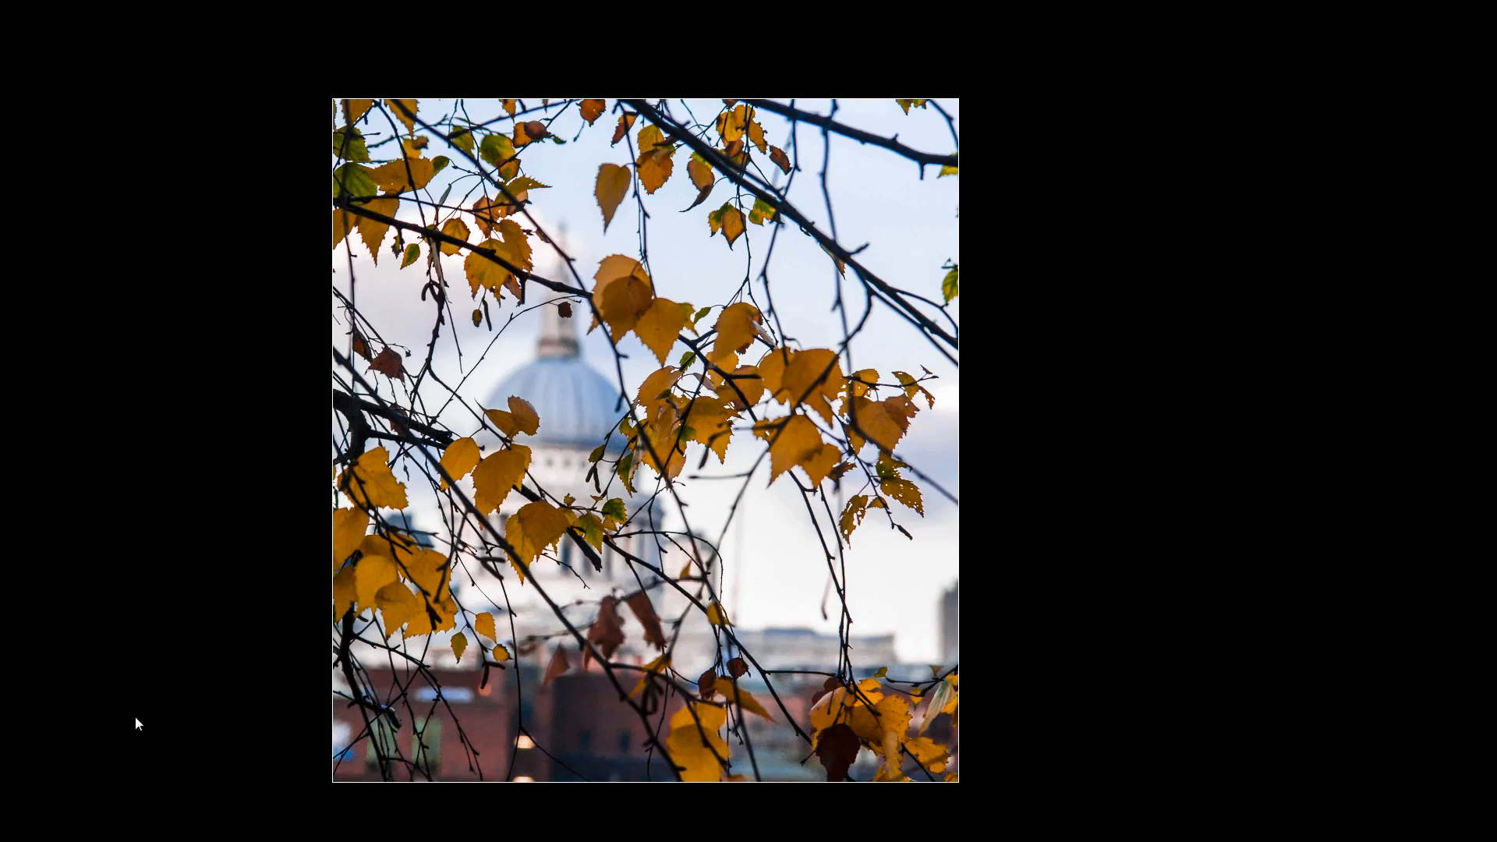
key(backslash)
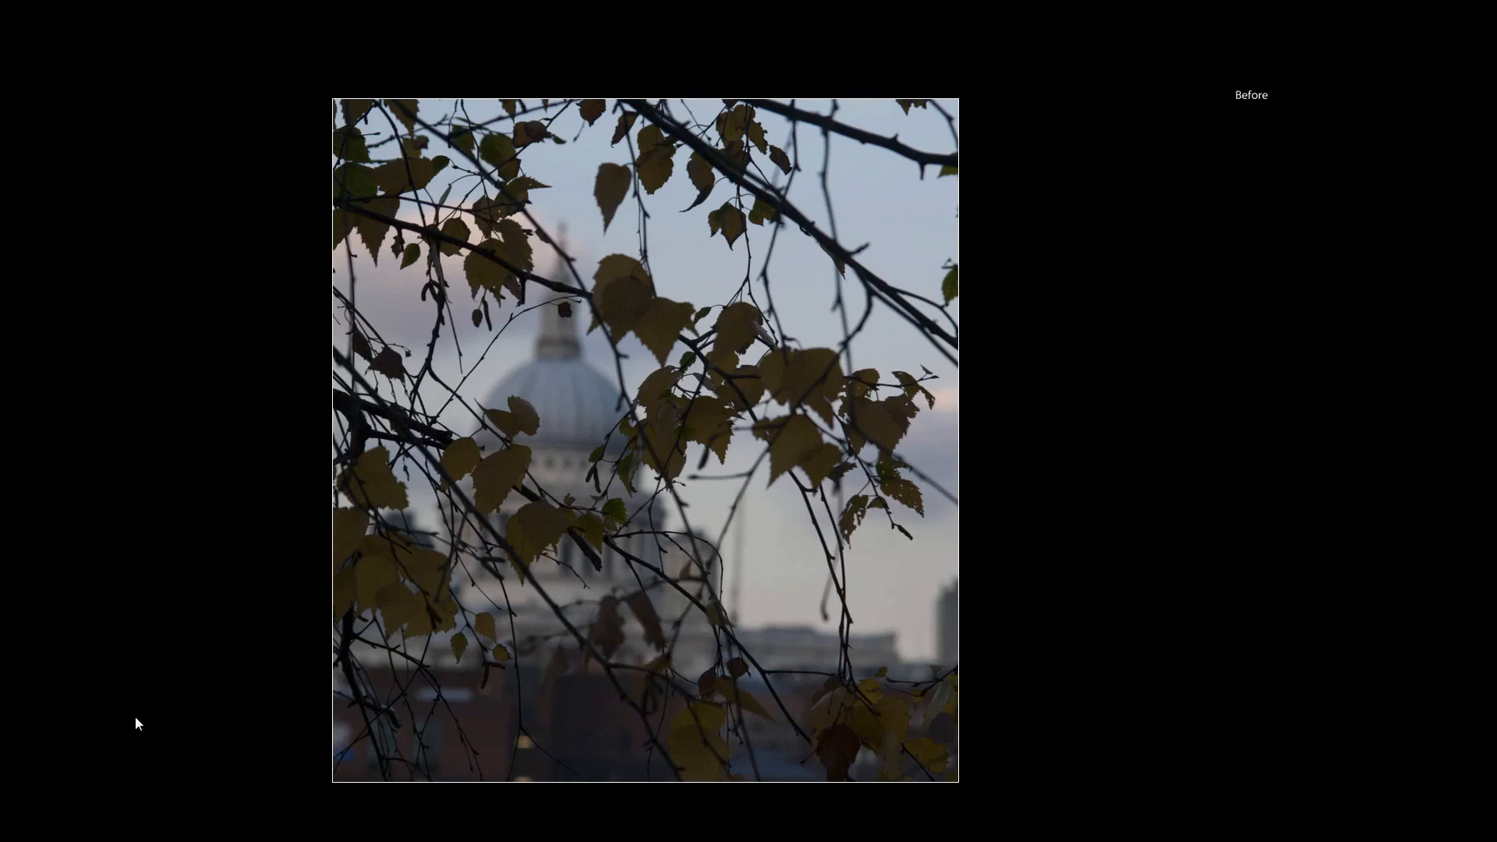
key(backslash)
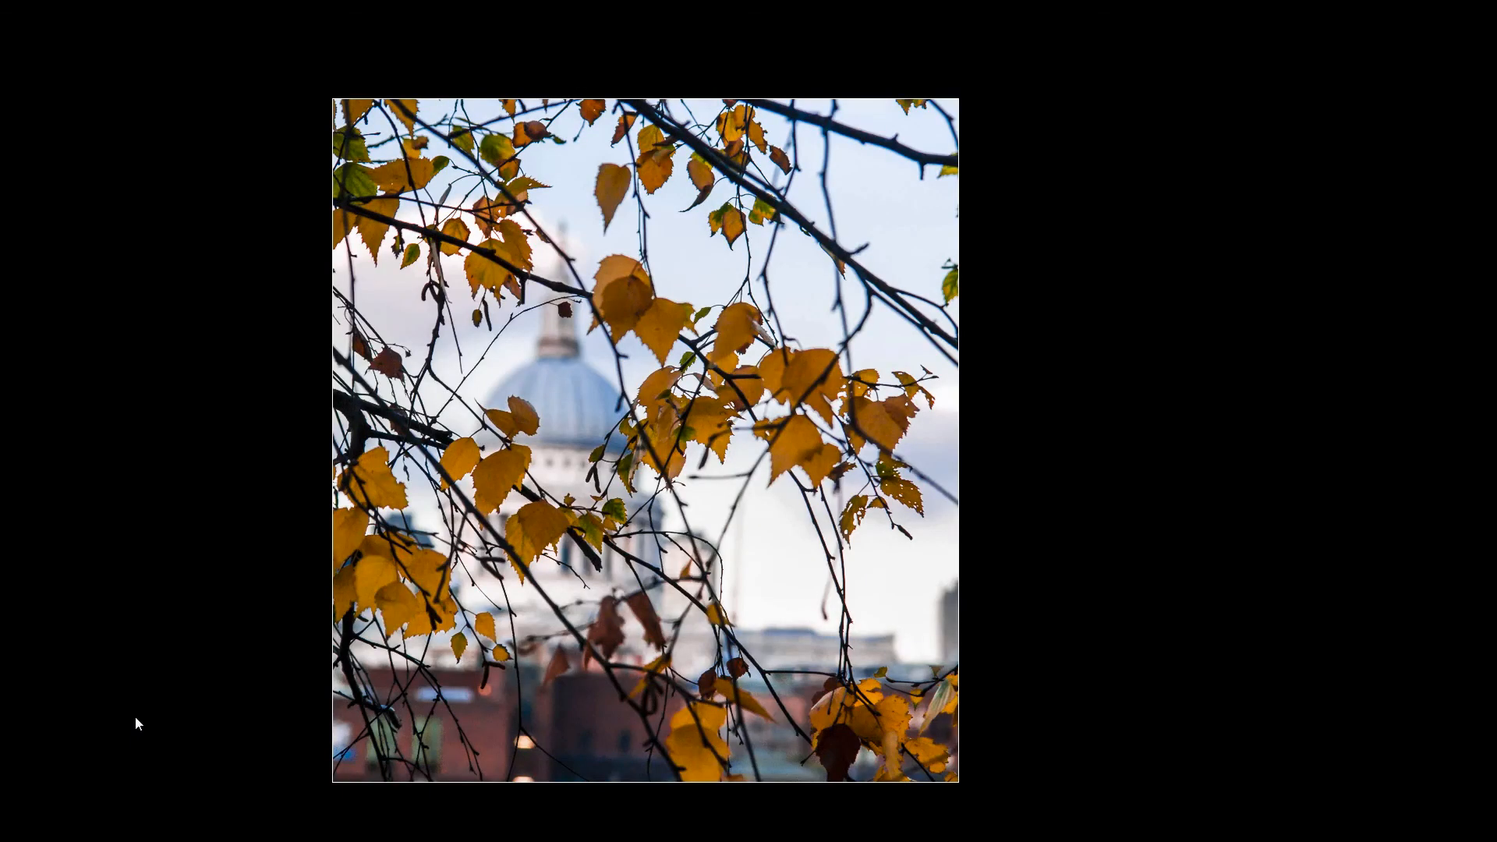